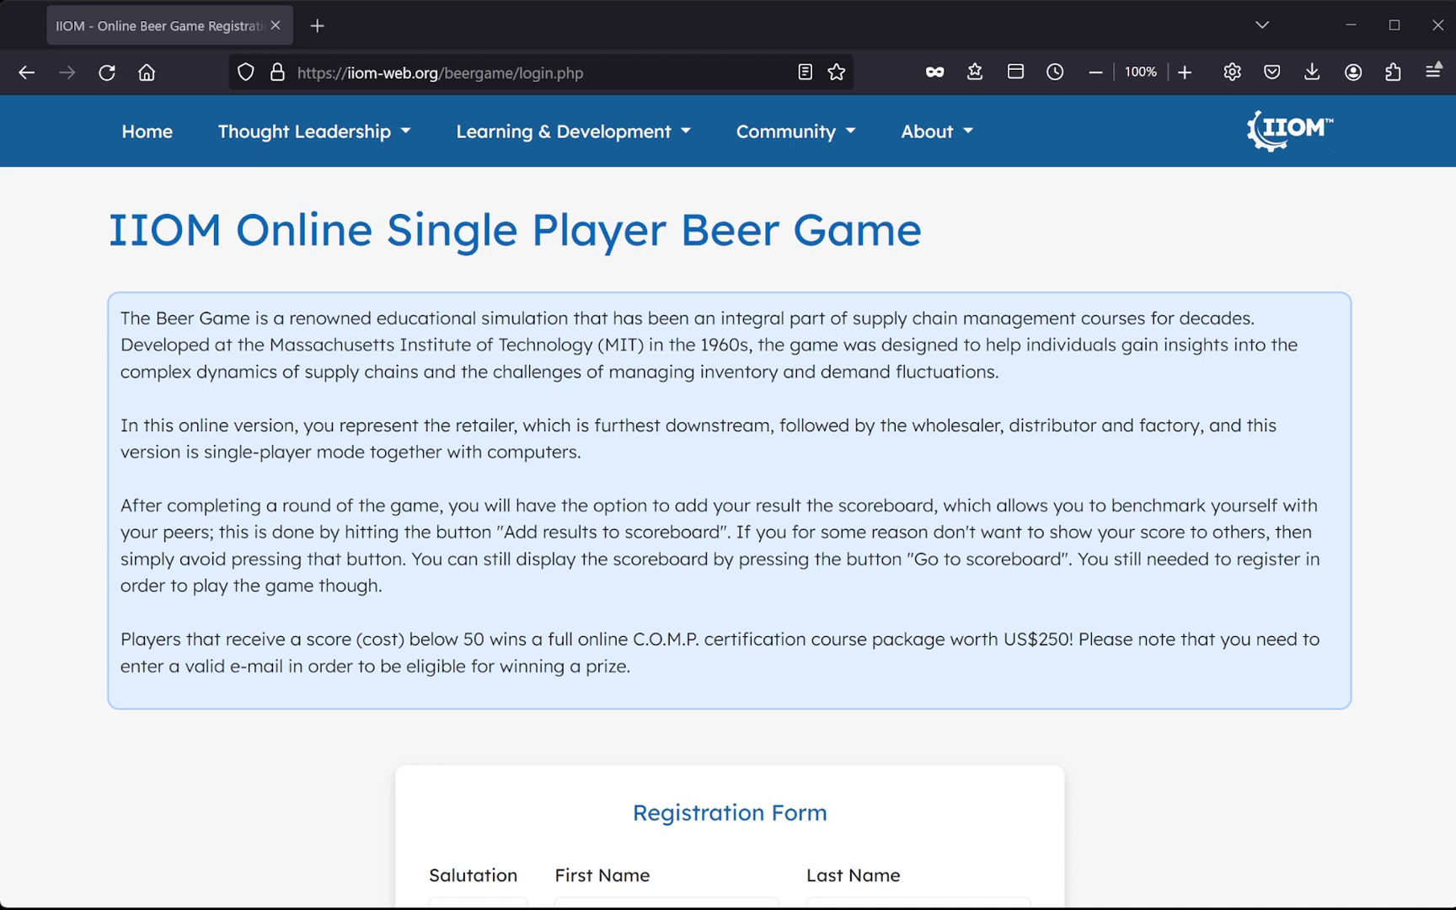
- Choose the Dr salutation and enter the player's first and last name
{"action": "scroll", "coordinate": [728, 539], "scroll_direction": "down", "scroll_amount": 5}
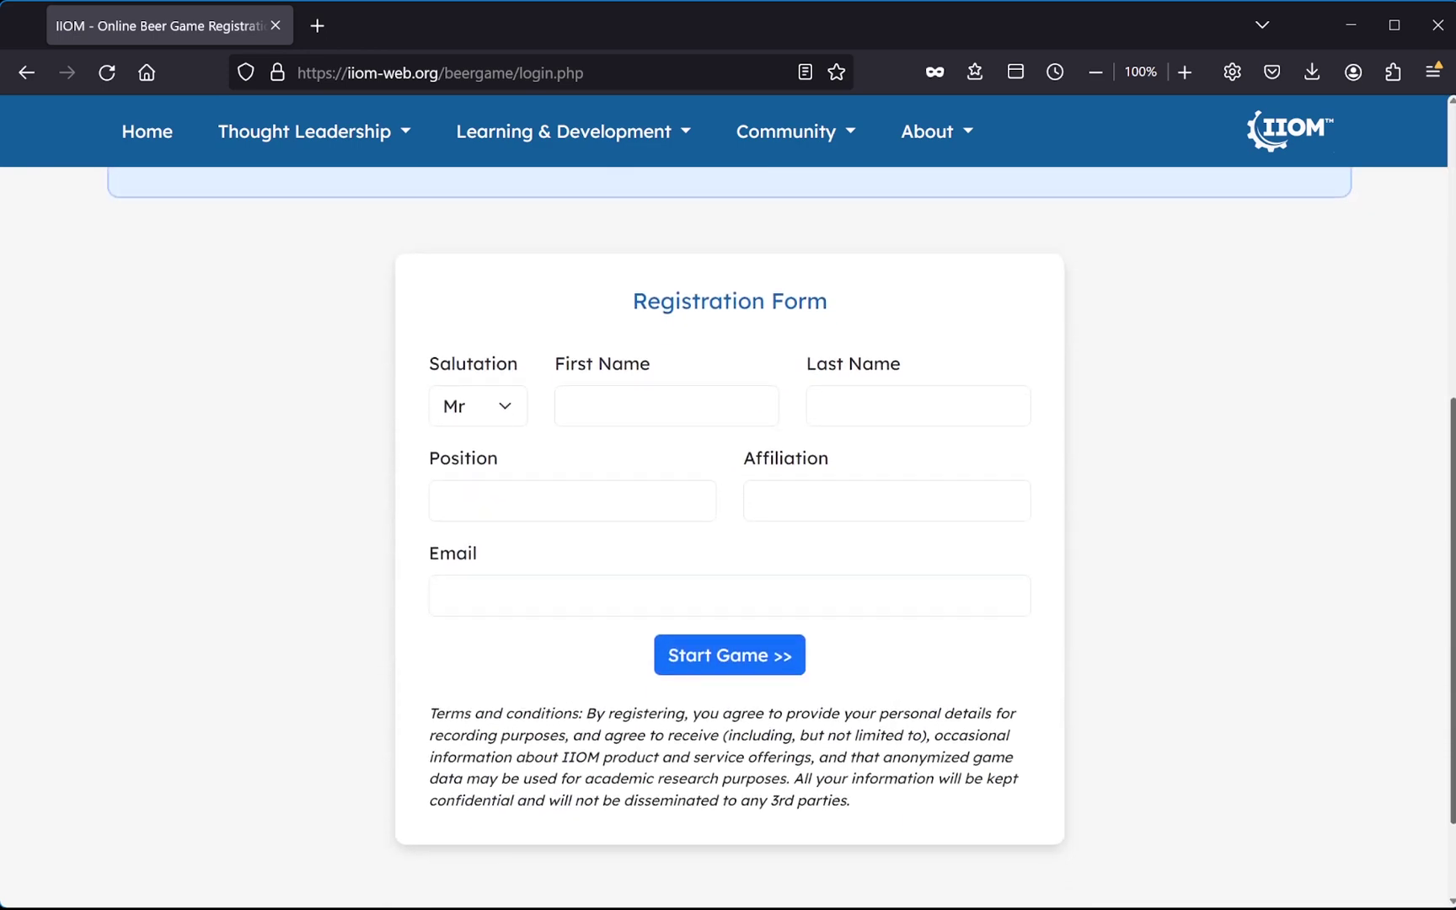
{"action": "left_click", "coordinate": [510, 406]}
{"action": "key", "text": "d"}
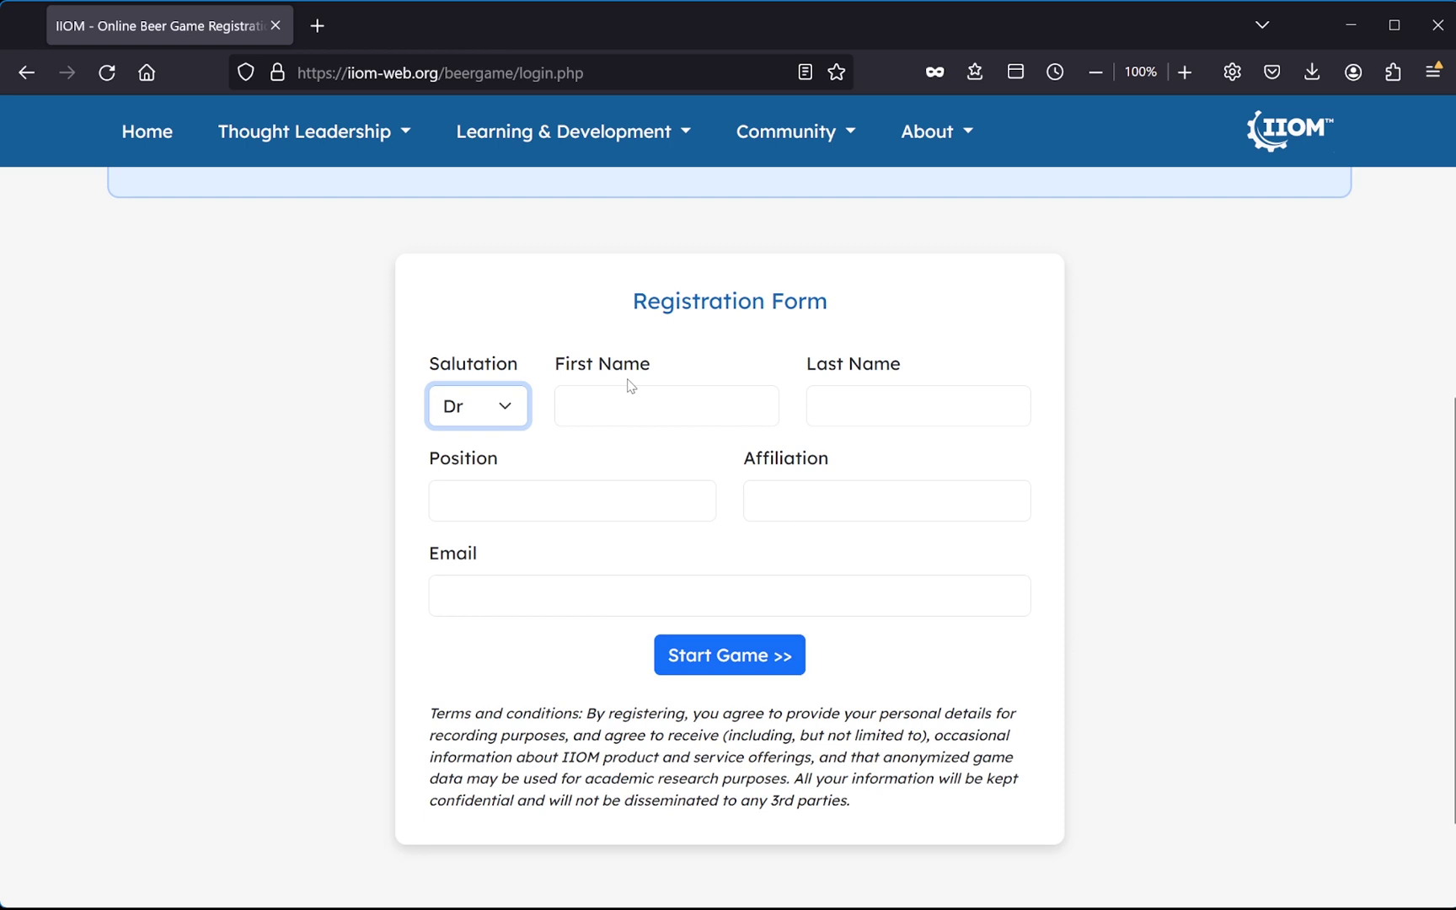
{"action": "left_click", "coordinate": [625, 408]}
{"action": "key", "text": "Tab"}
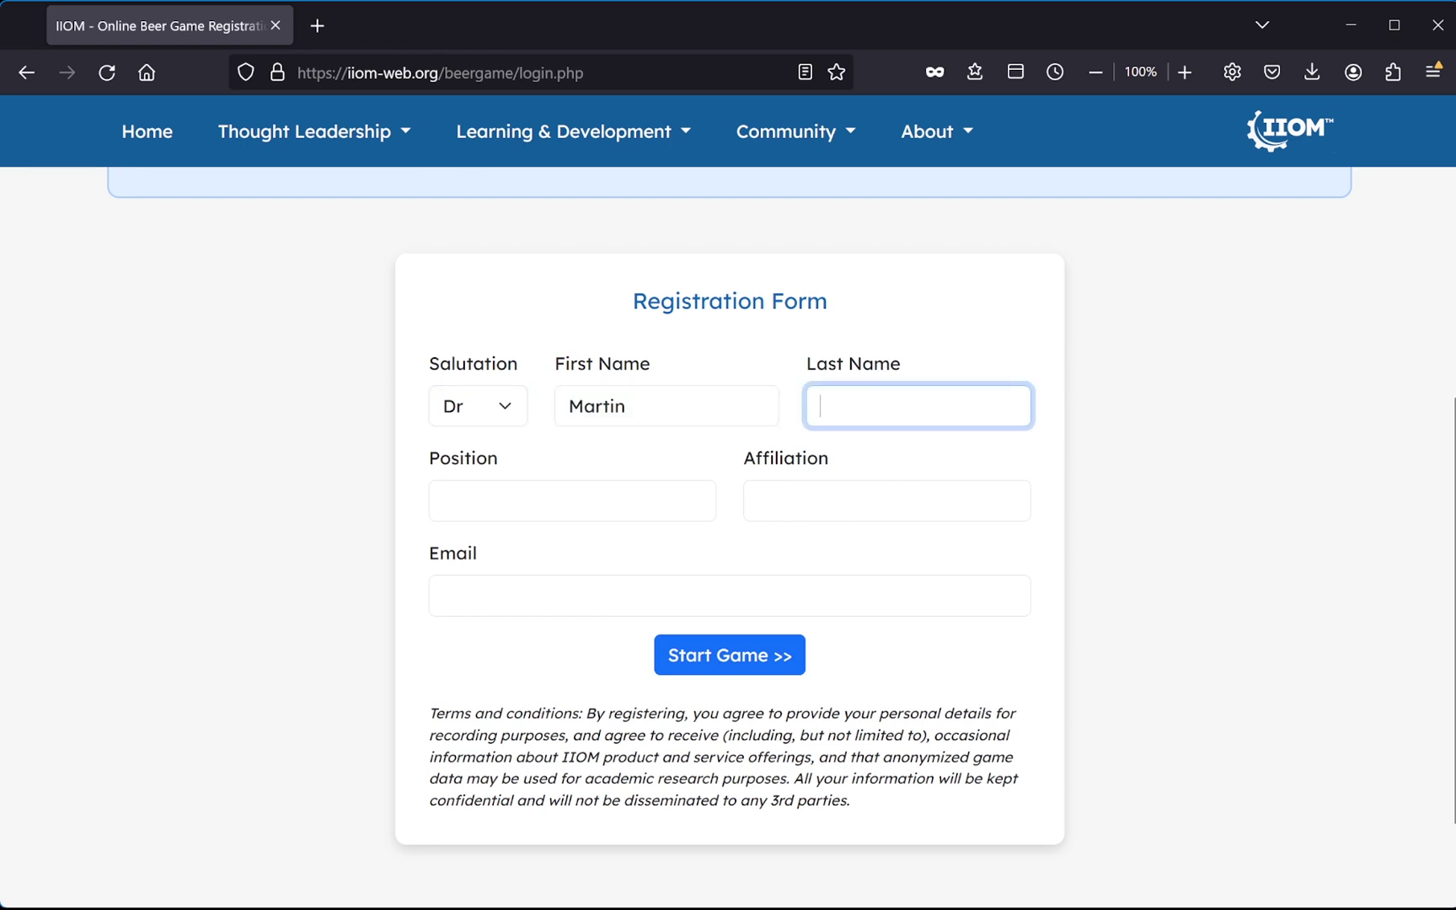
- Enter position CEO, affiliation IIOM and the player's e-mail address, then start the game
{"action": "key", "text": "Tab"}
{"action": "type", "text": "CEO"}
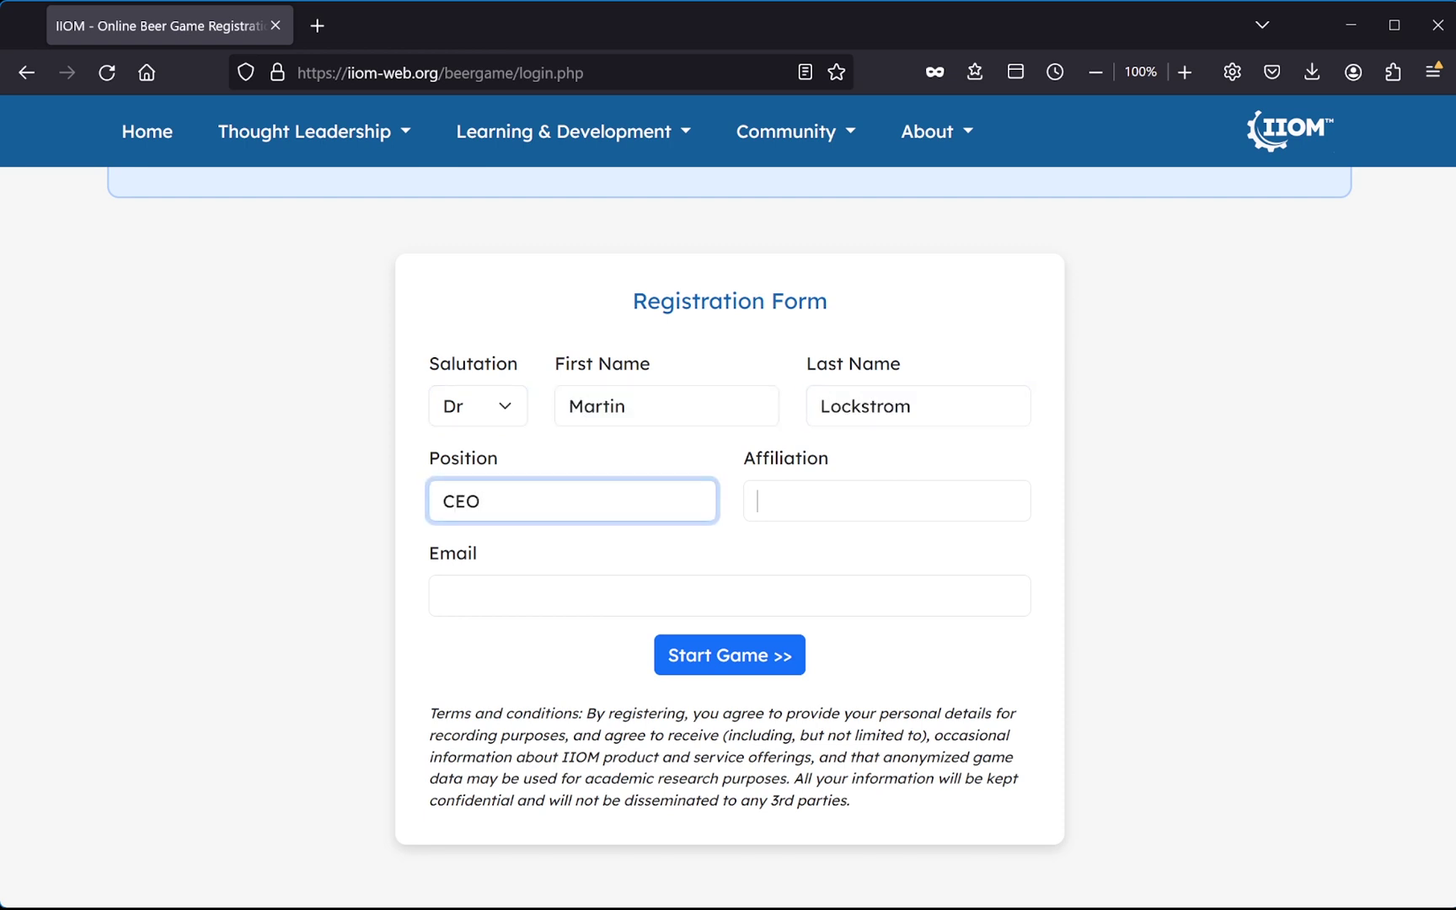
{"action": "key", "text": "Tab"}
{"action": "type", "text": "IIOM"}
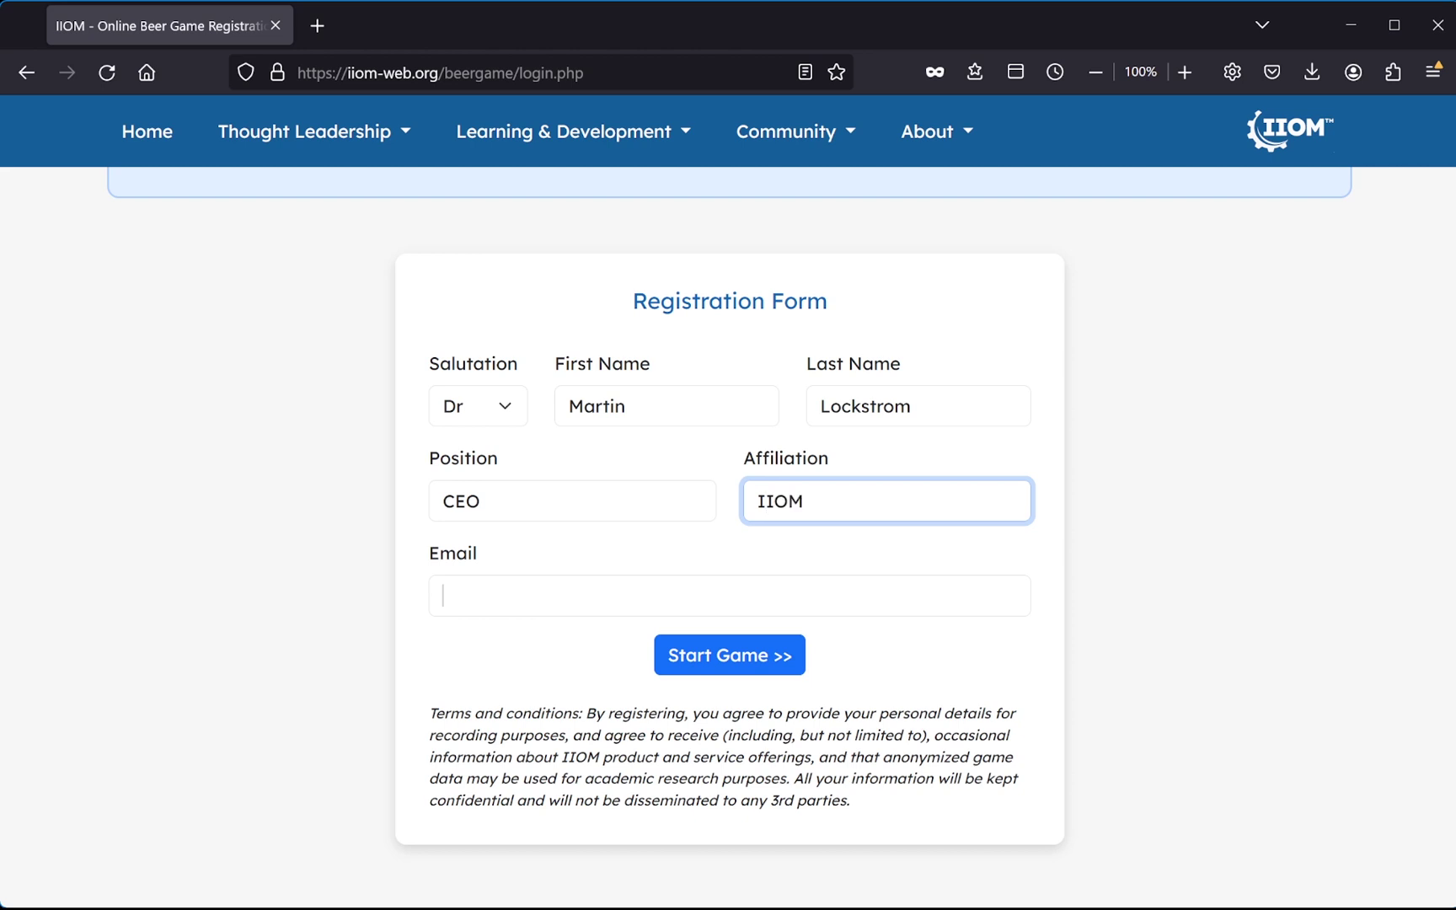
{"action": "key", "text": "Tab"}
{"action": "key", "text": "Tab"}
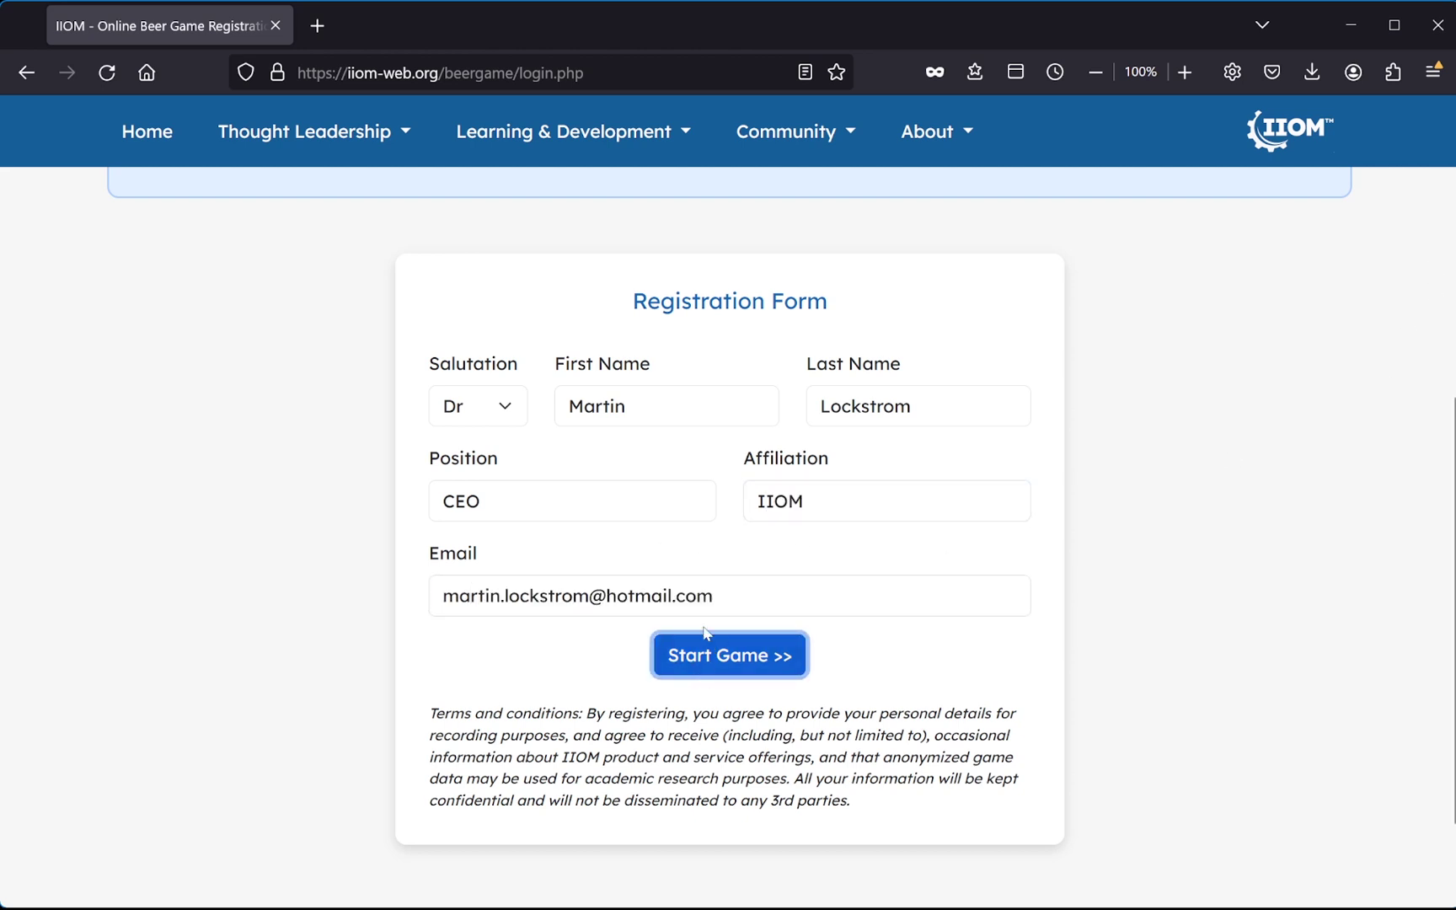
{"action": "key", "text": "Return"}
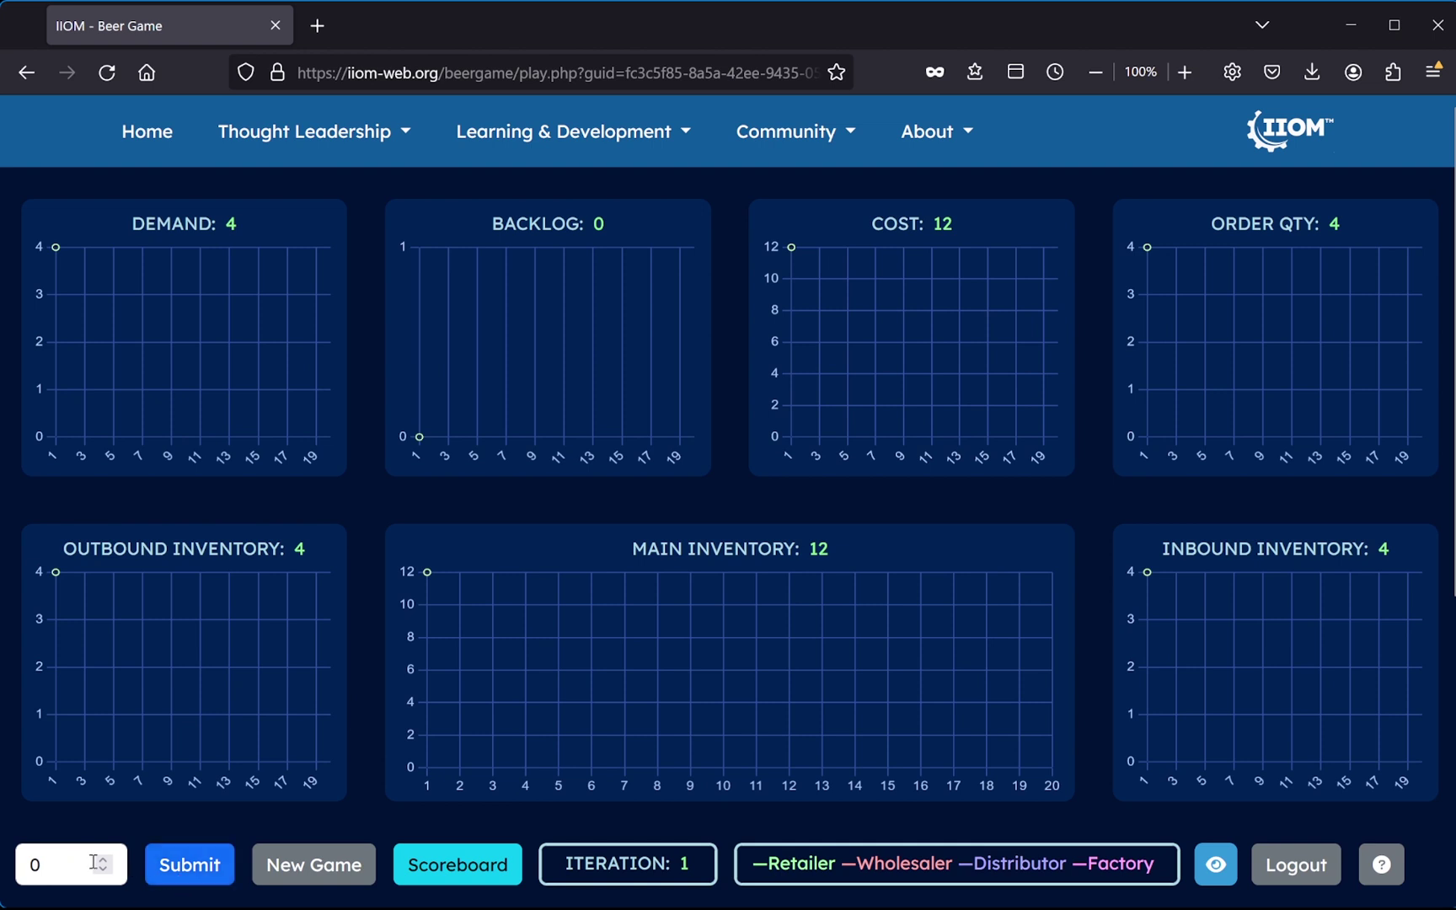
- Submit the first four rounds with the current order quantity, reaching iteration 5
{"action": "left_click", "coordinate": [190, 865]}
{"action": "left_click", "coordinate": [191, 865]}
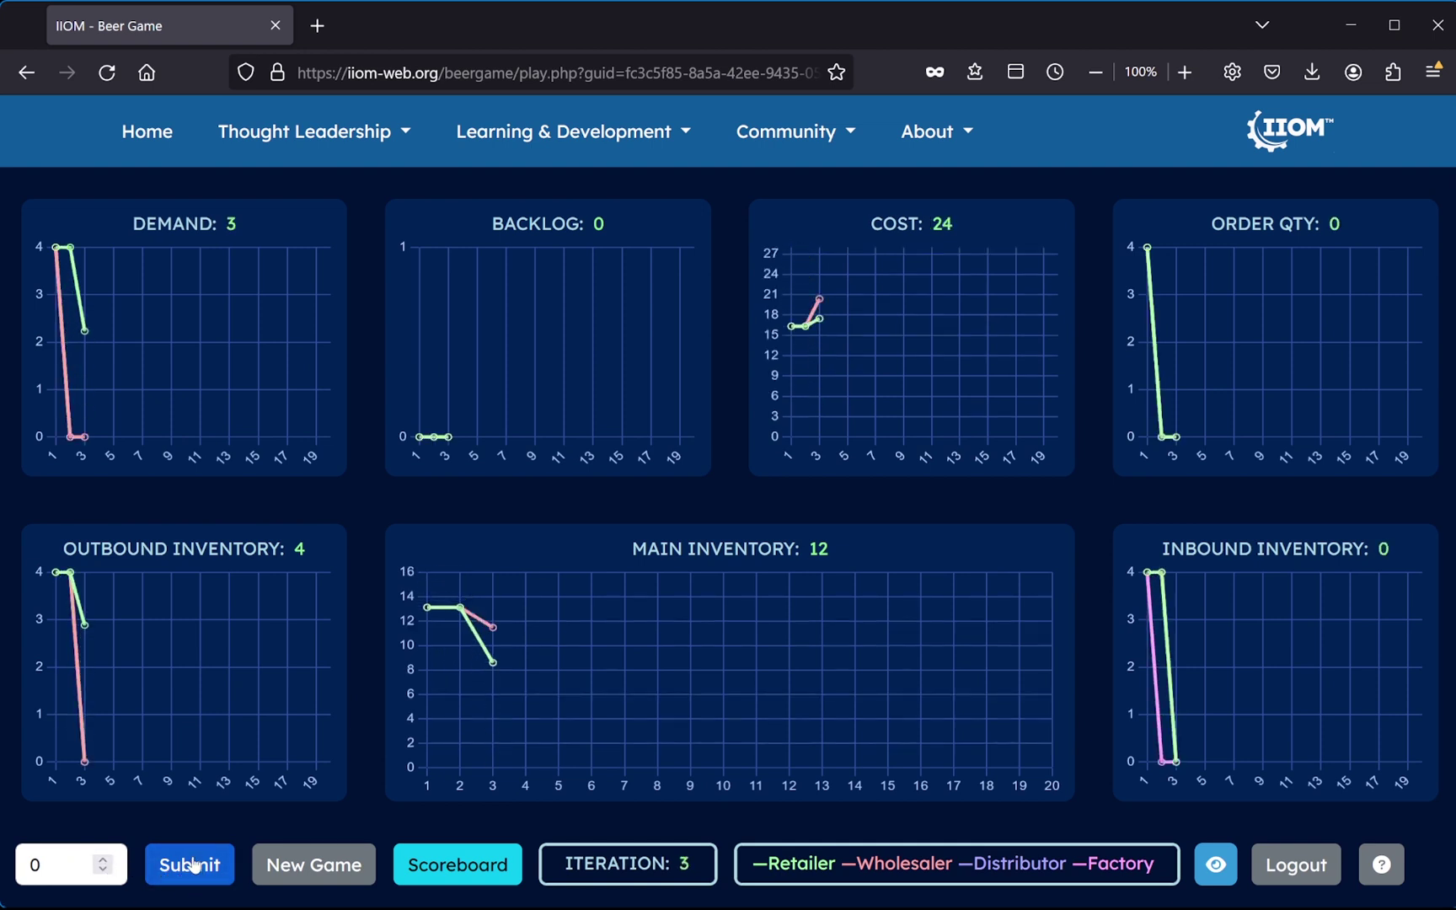
{"action": "left_click", "coordinate": [193, 865]}
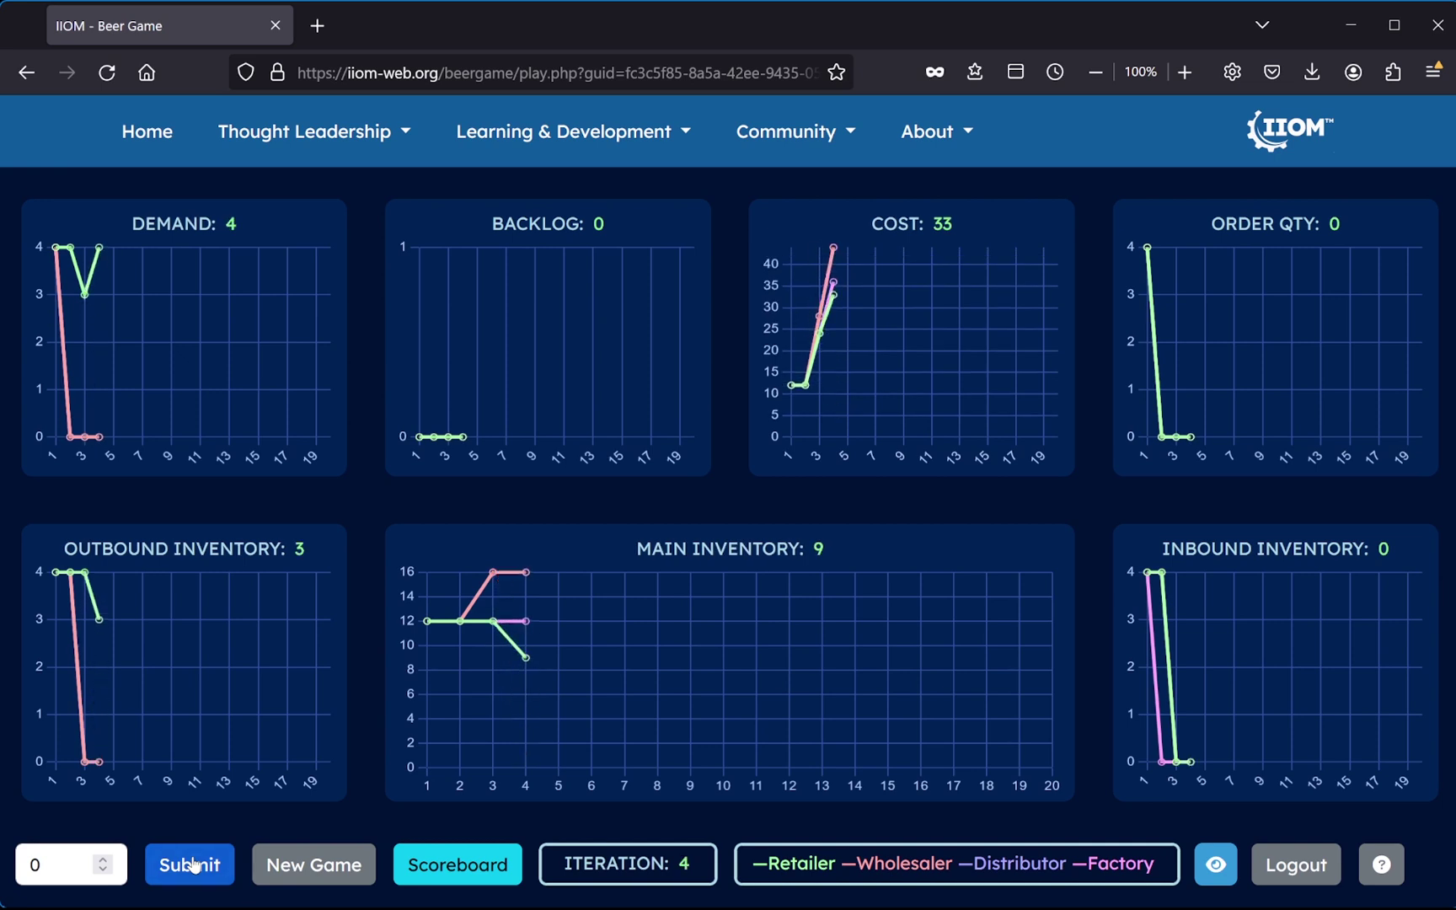
{"action": "left_click", "coordinate": [193, 865]}
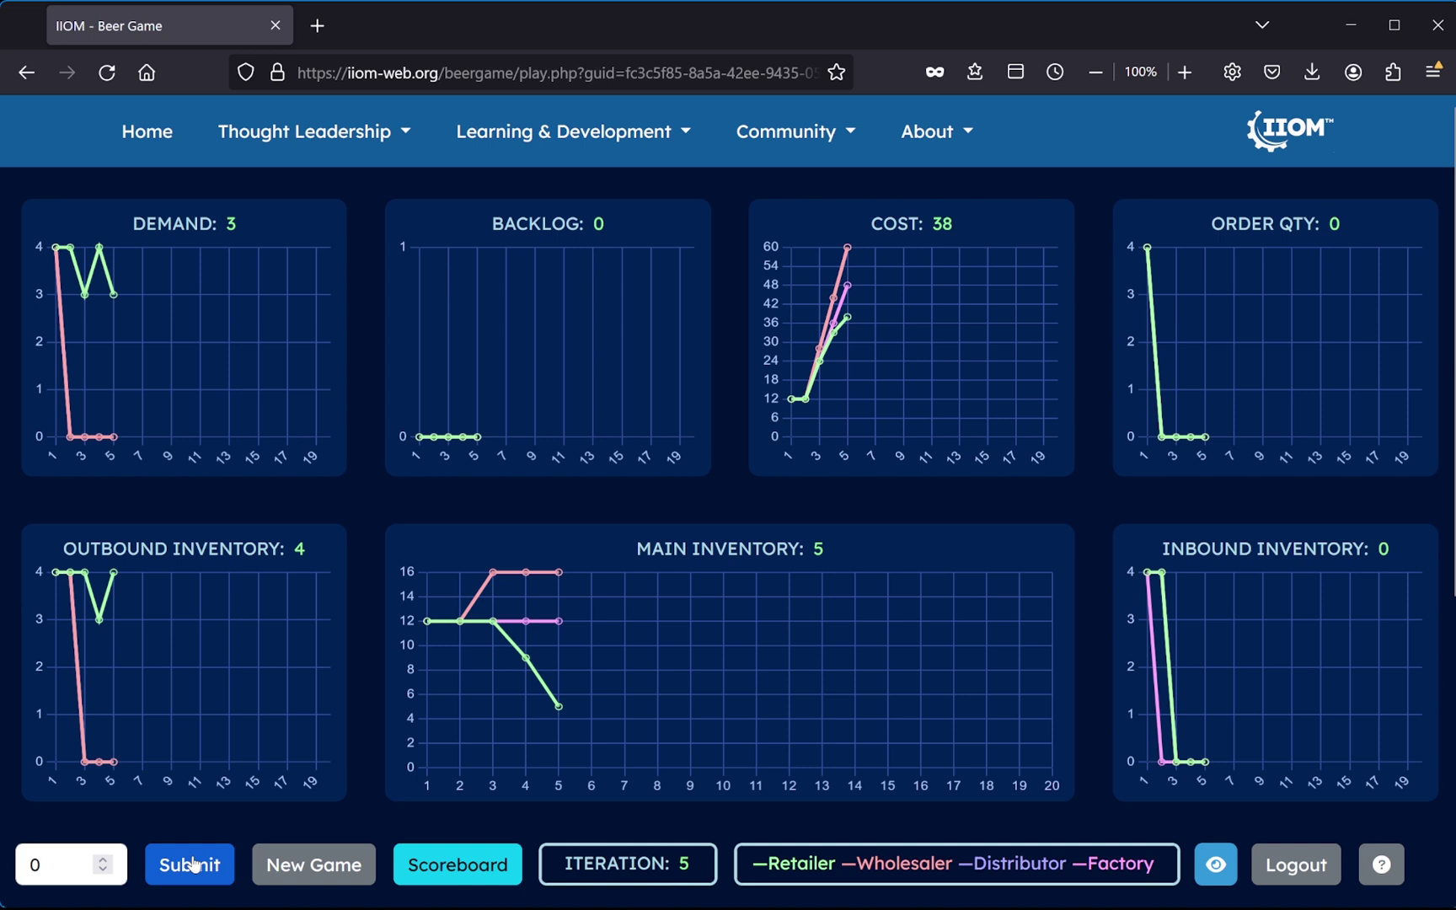
- Raise the order quantity to 3 and submit rounds through iteration 8
{"action": "left_click", "coordinate": [106, 859]}
{"action": "left_click", "coordinate": [106, 860]}
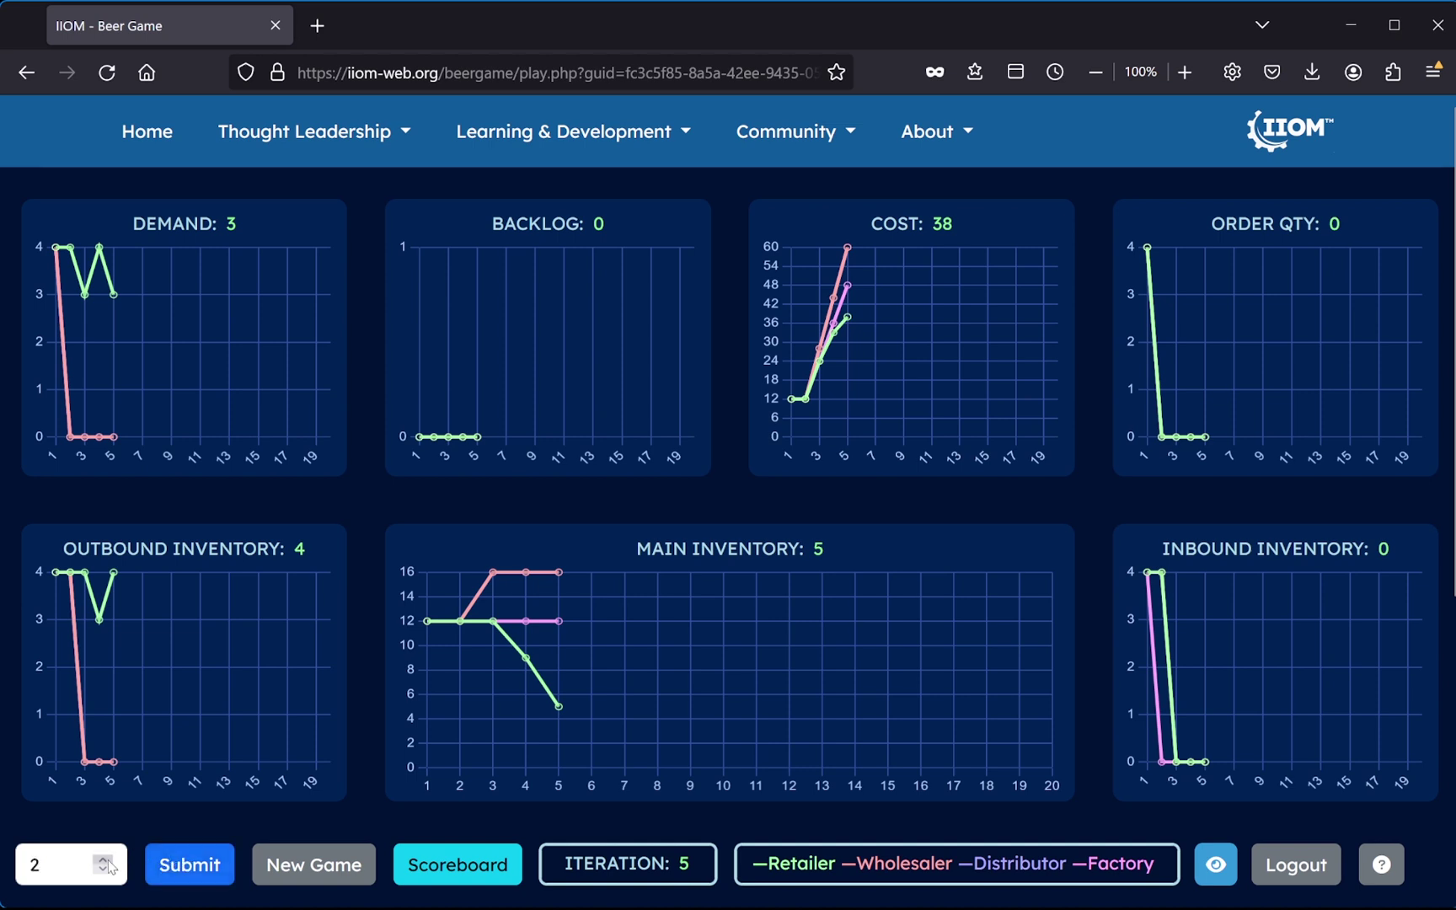
{"action": "left_click", "coordinate": [106, 860]}
{"action": "left_click", "coordinate": [185, 868]}
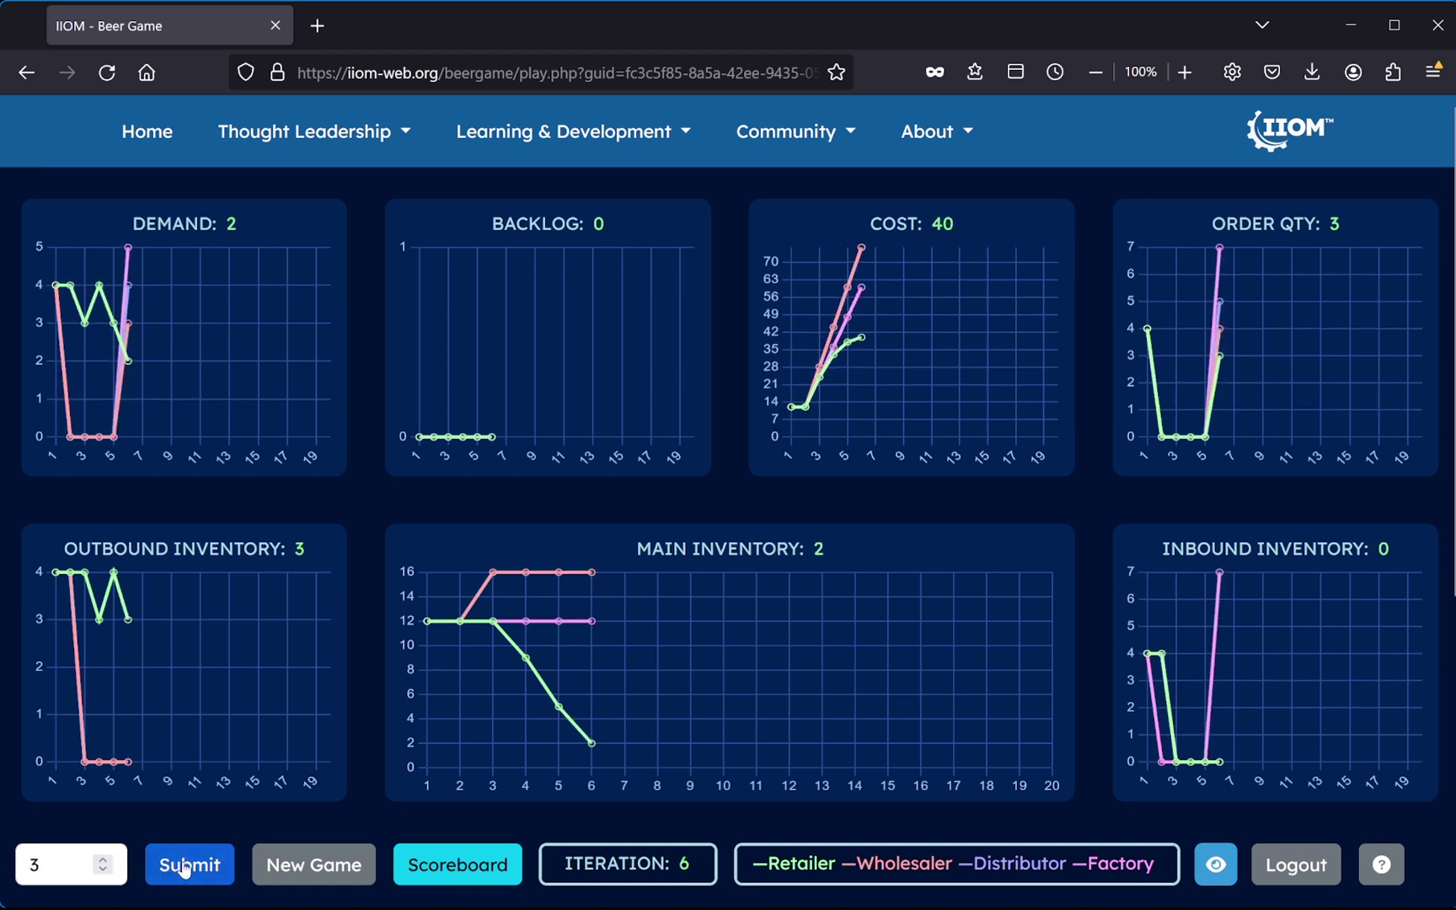
{"action": "left_click", "coordinate": [186, 868]}
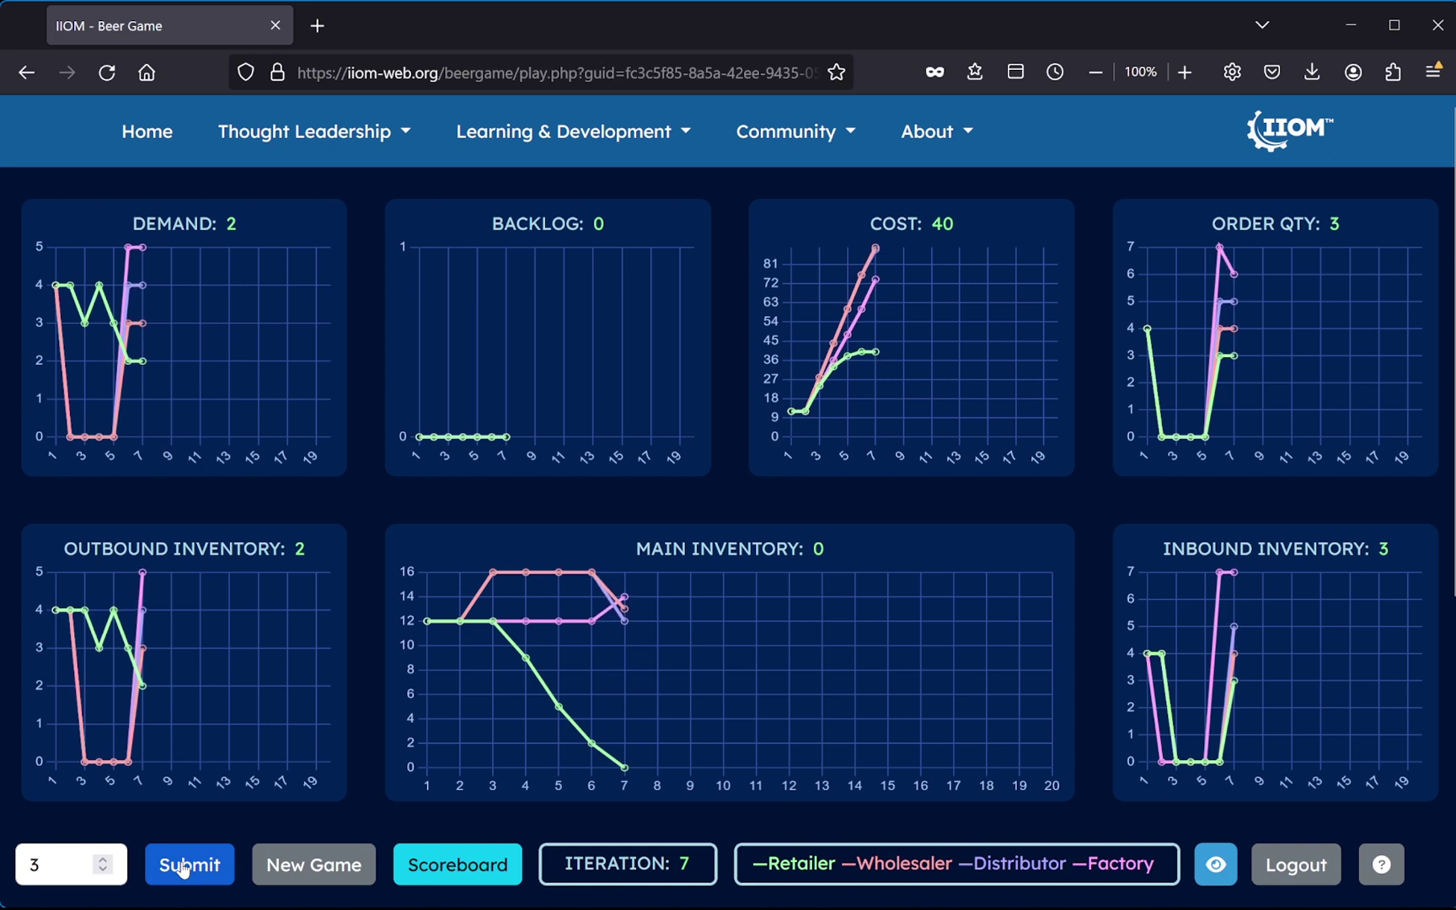
{"action": "left_click", "coordinate": [183, 868]}
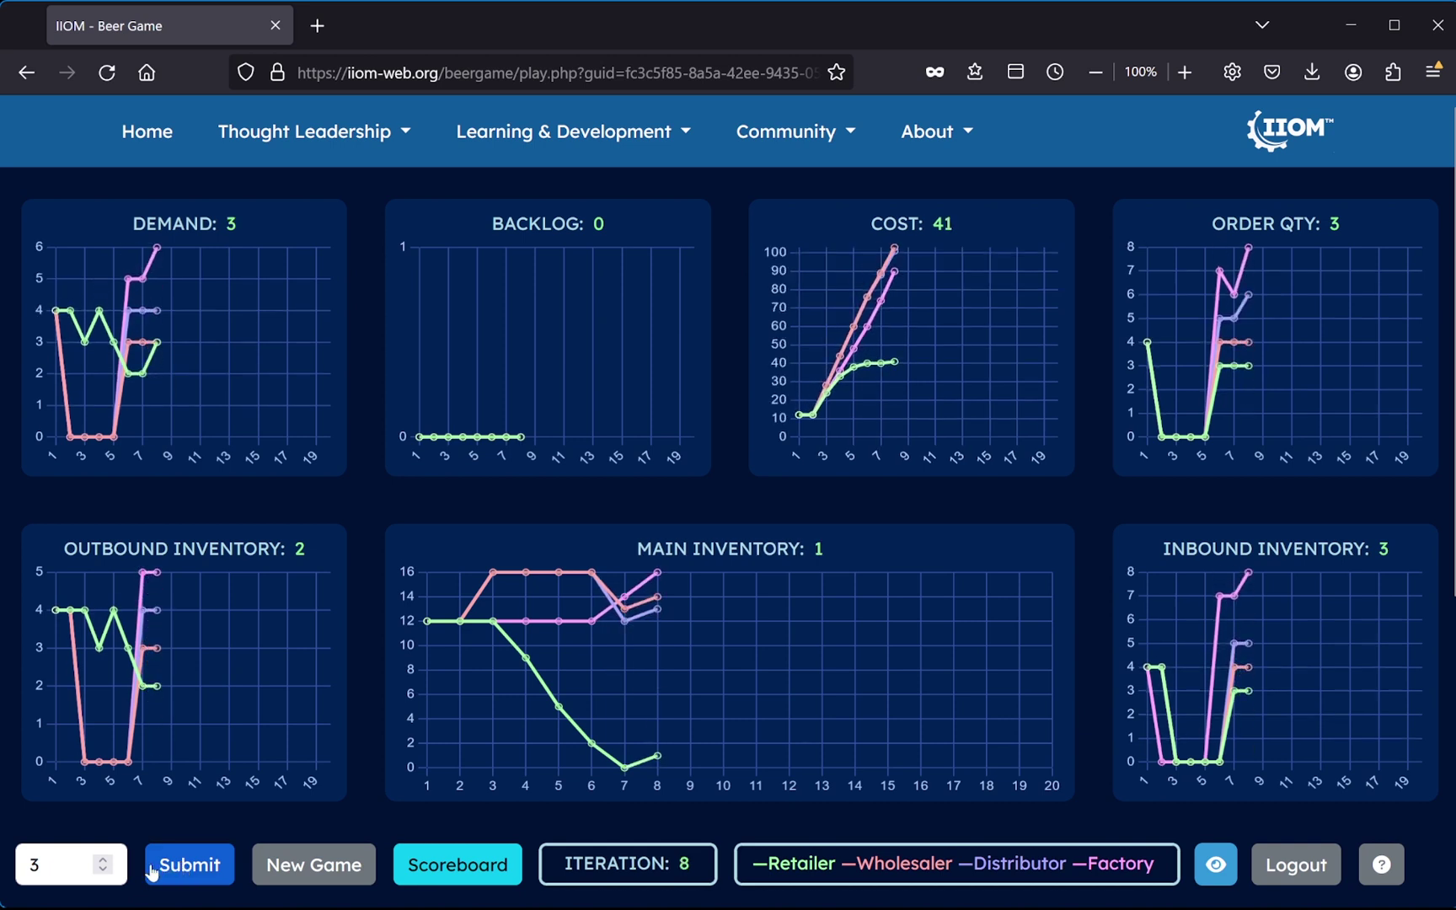
- Lower the order to 2, then to 1, submitting rounds up to iteration 11
{"action": "left_click", "coordinate": [102, 869]}
{"action": "left_click", "coordinate": [185, 864]}
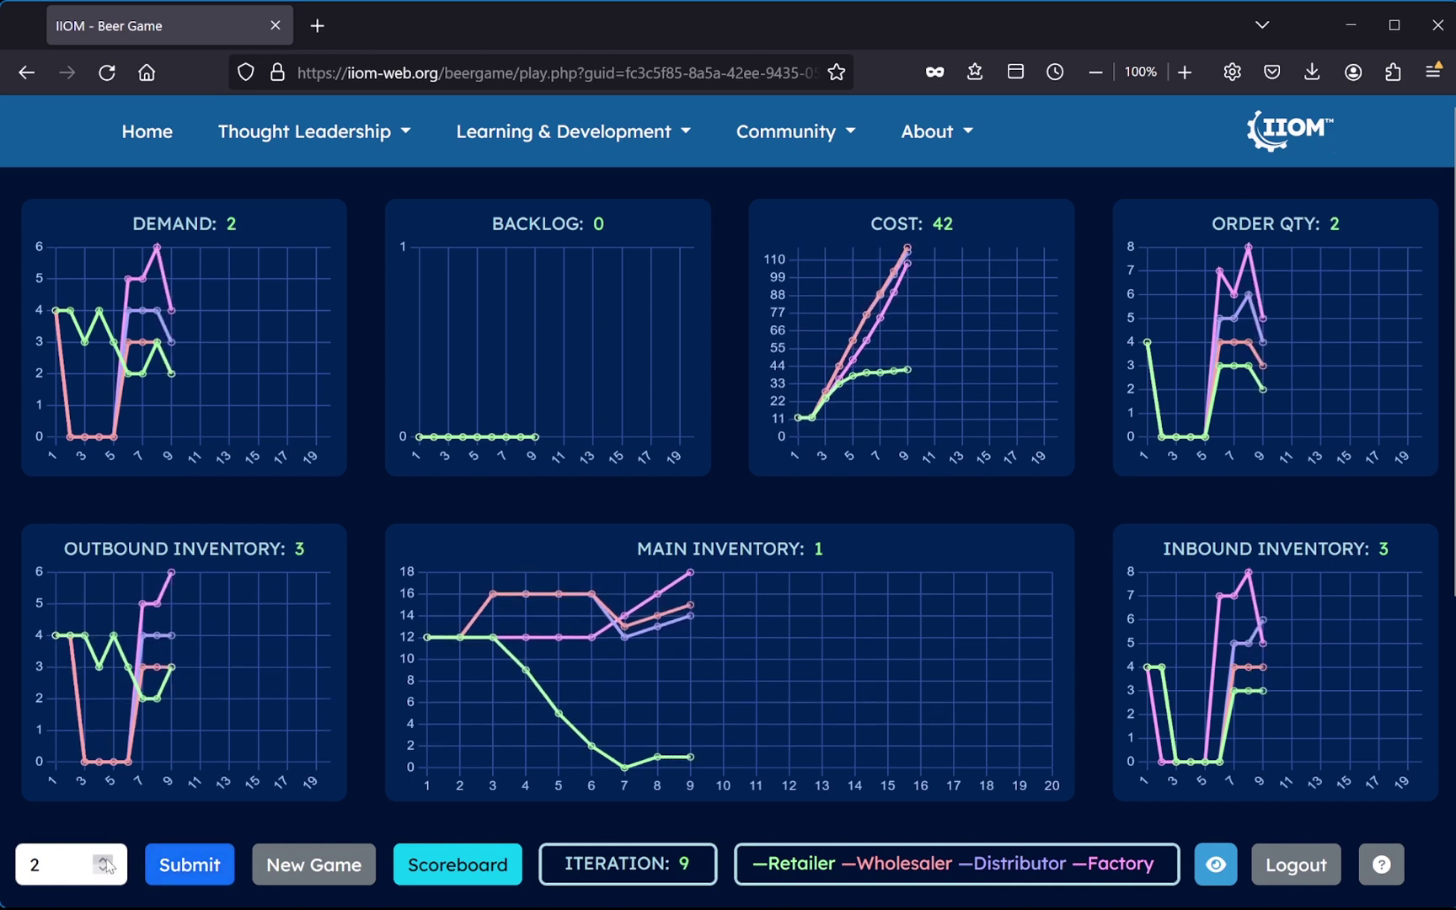
{"action": "left_click", "coordinate": [177, 864]}
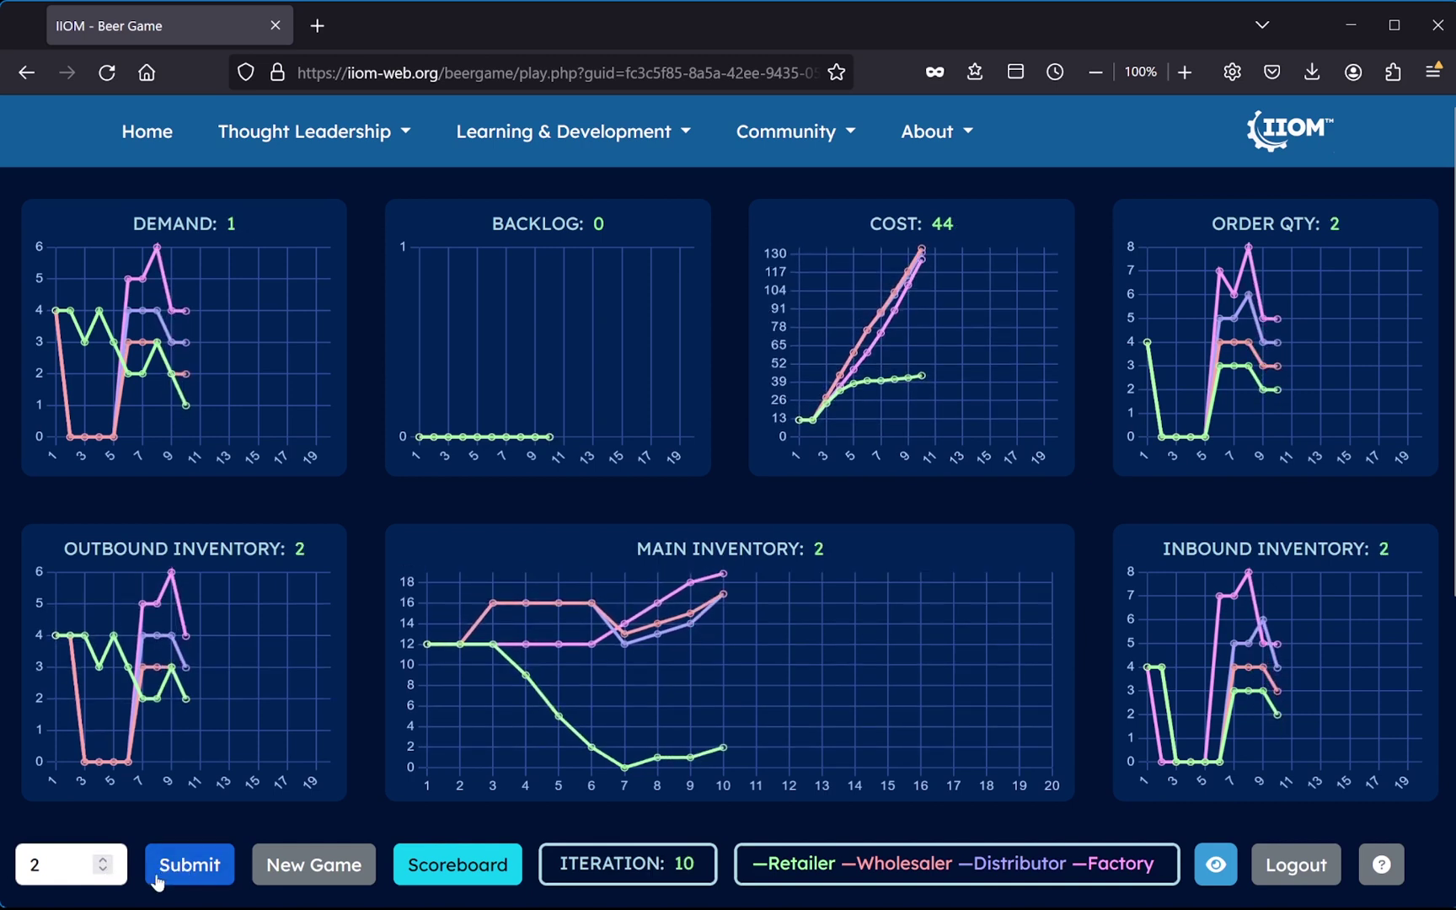
{"action": "left_click", "coordinate": [102, 869]}
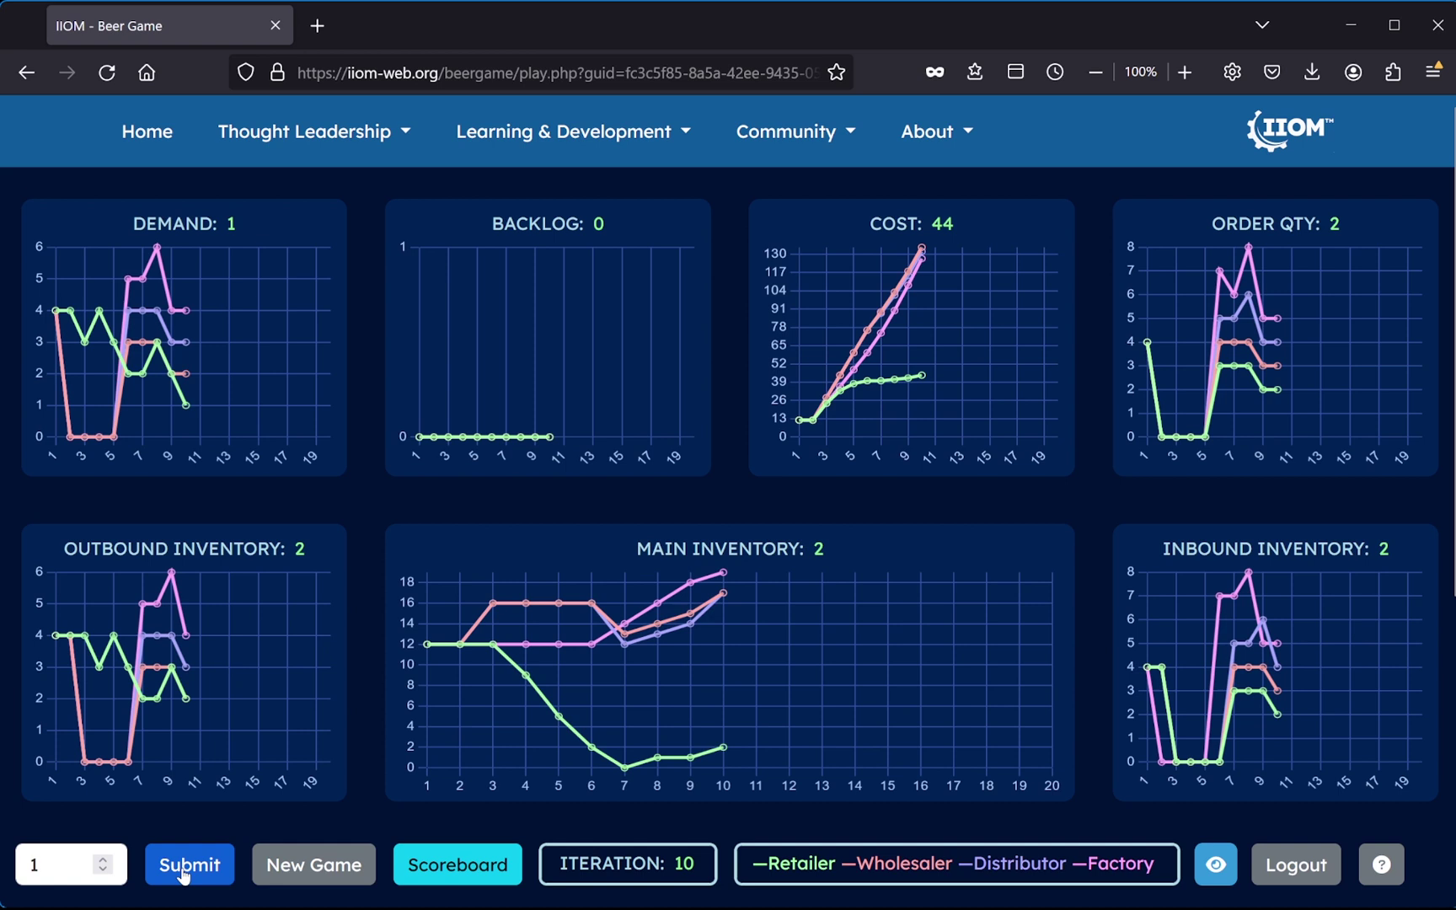
{"action": "left_click", "coordinate": [183, 872]}
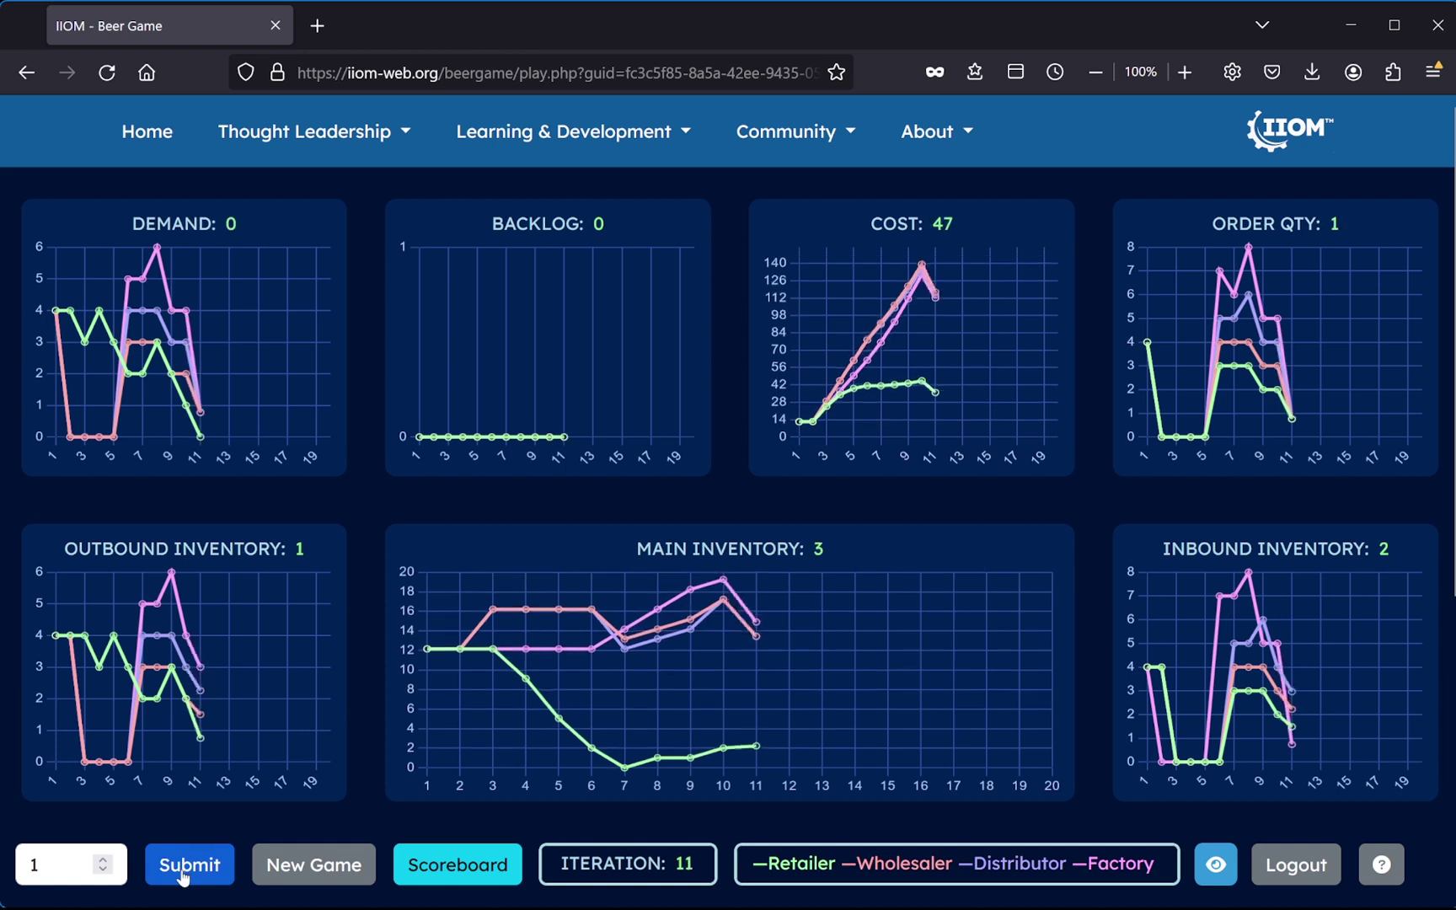
- Set the order to 0 and submit every remaining round until iteration 20
{"action": "left_click", "coordinate": [103, 870]}
{"action": "left_click", "coordinate": [186, 875]}
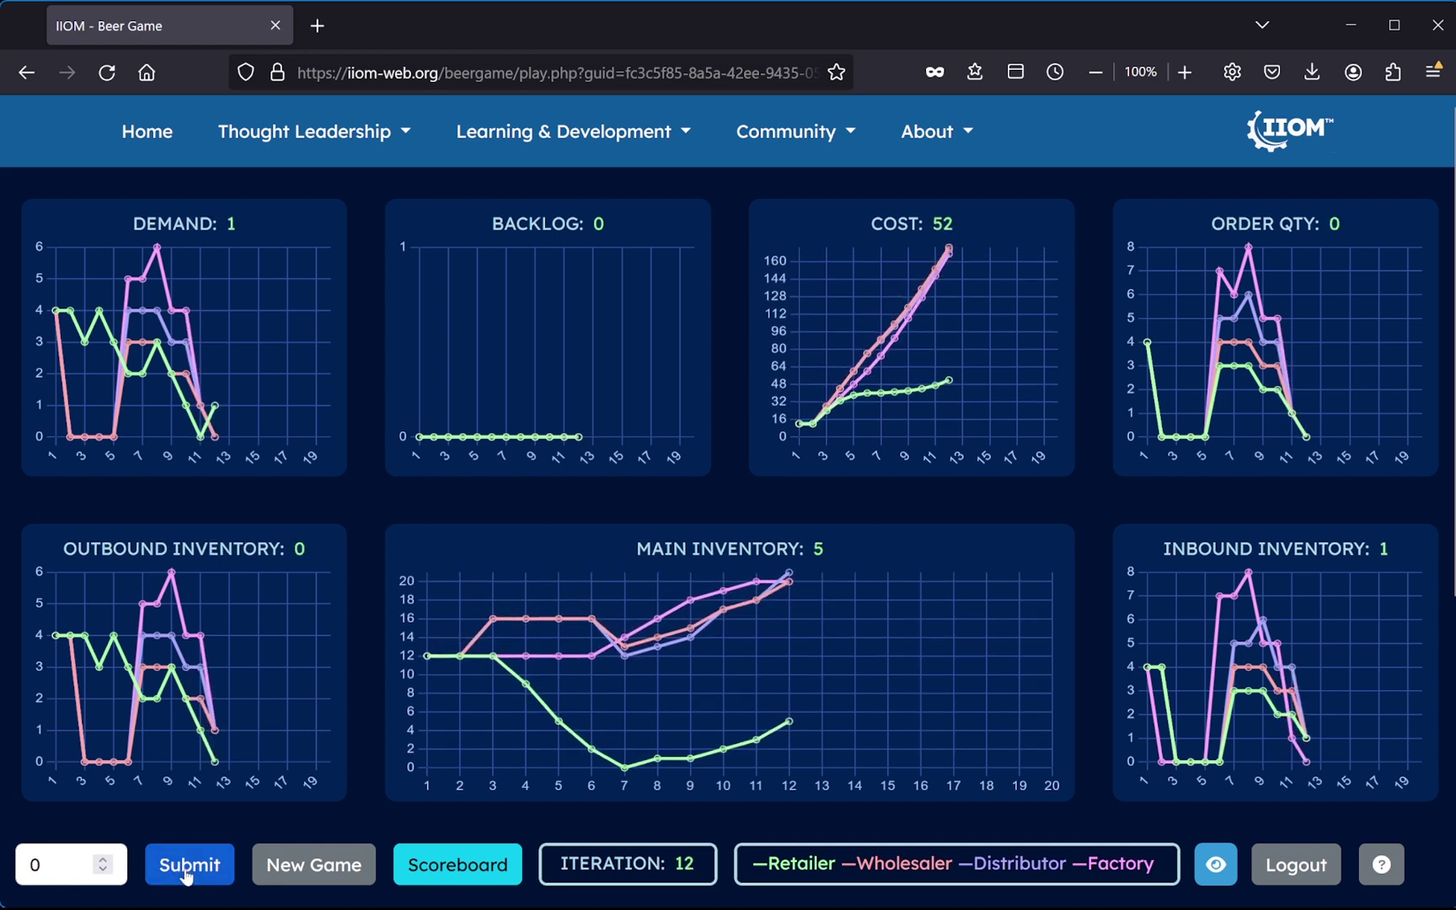
{"action": "left_click", "coordinate": [186, 874]}
{"action": "left_click", "coordinate": [186, 874]}
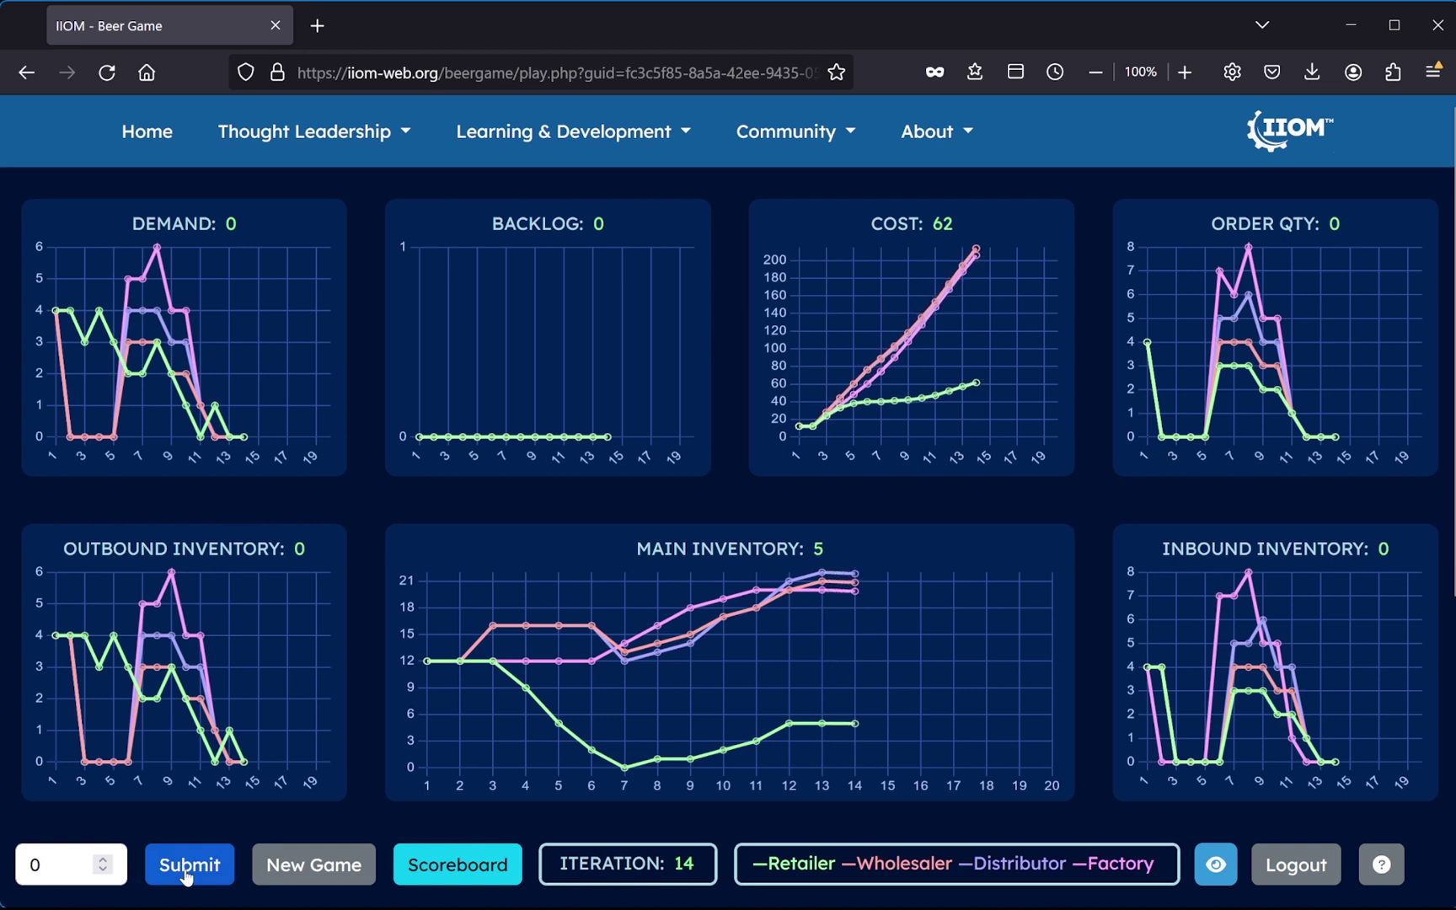
{"action": "left_click", "coordinate": [186, 874]}
{"action": "left_click", "coordinate": [185, 875]}
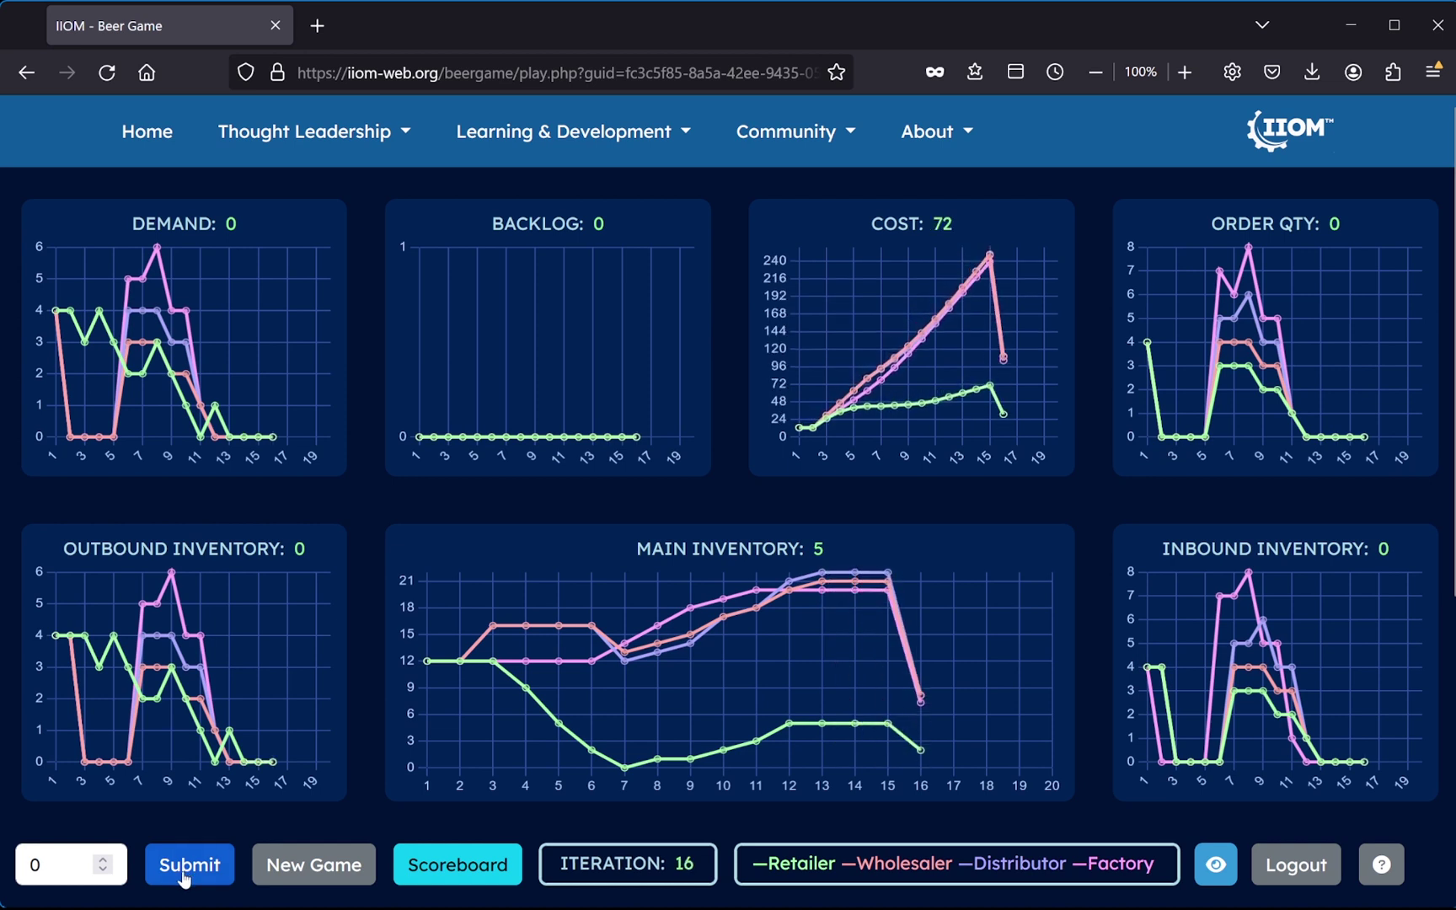
{"action": "left_click", "coordinate": [181, 878]}
{"action": "left_click", "coordinate": [180, 876]}
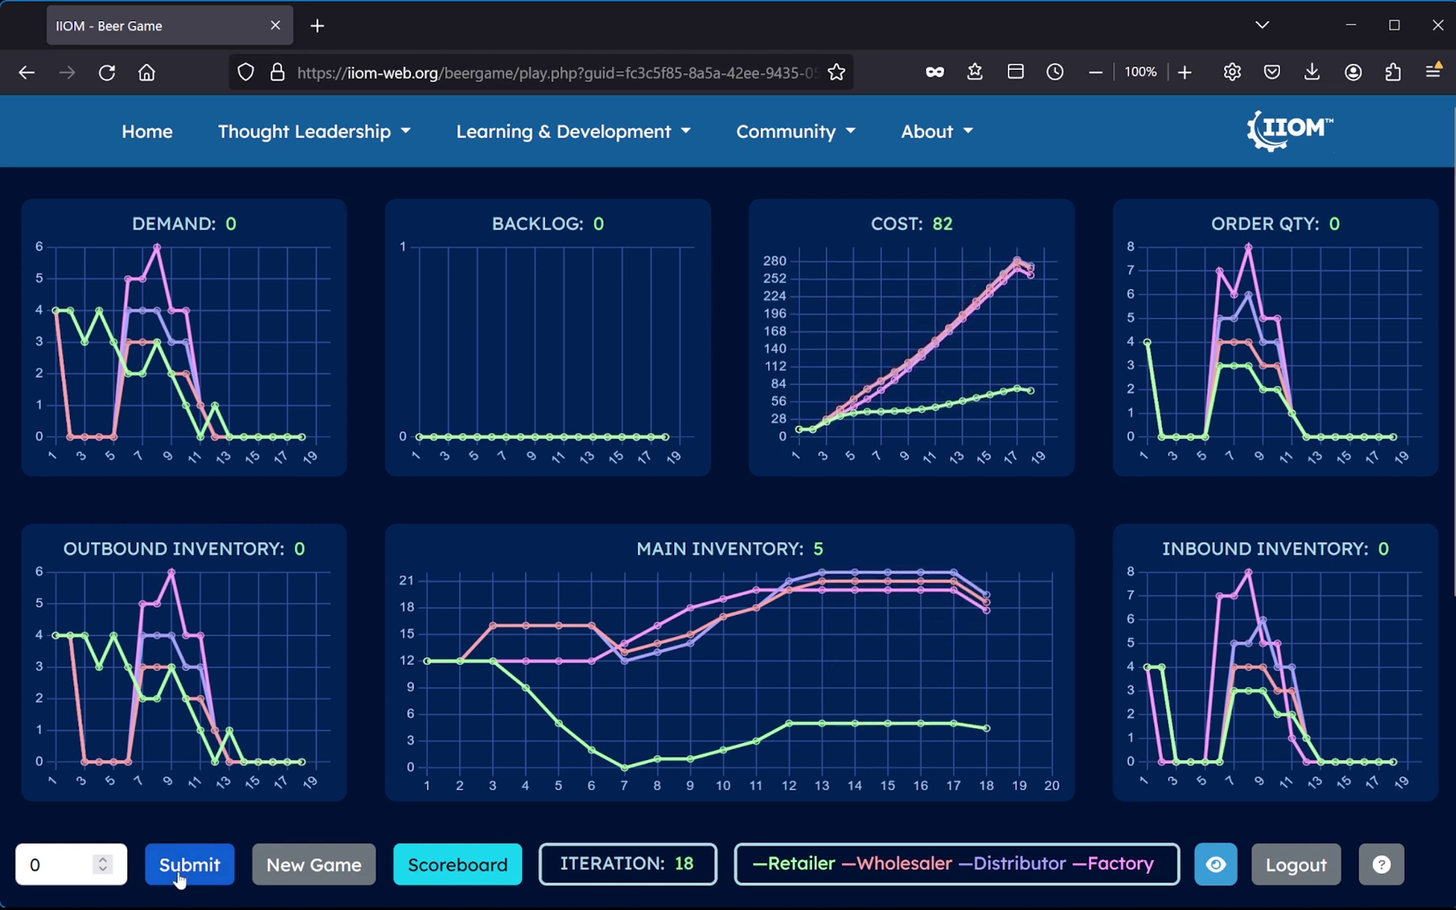
{"action": "left_click", "coordinate": [179, 877]}
{"action": "left_click", "coordinate": [180, 877]}
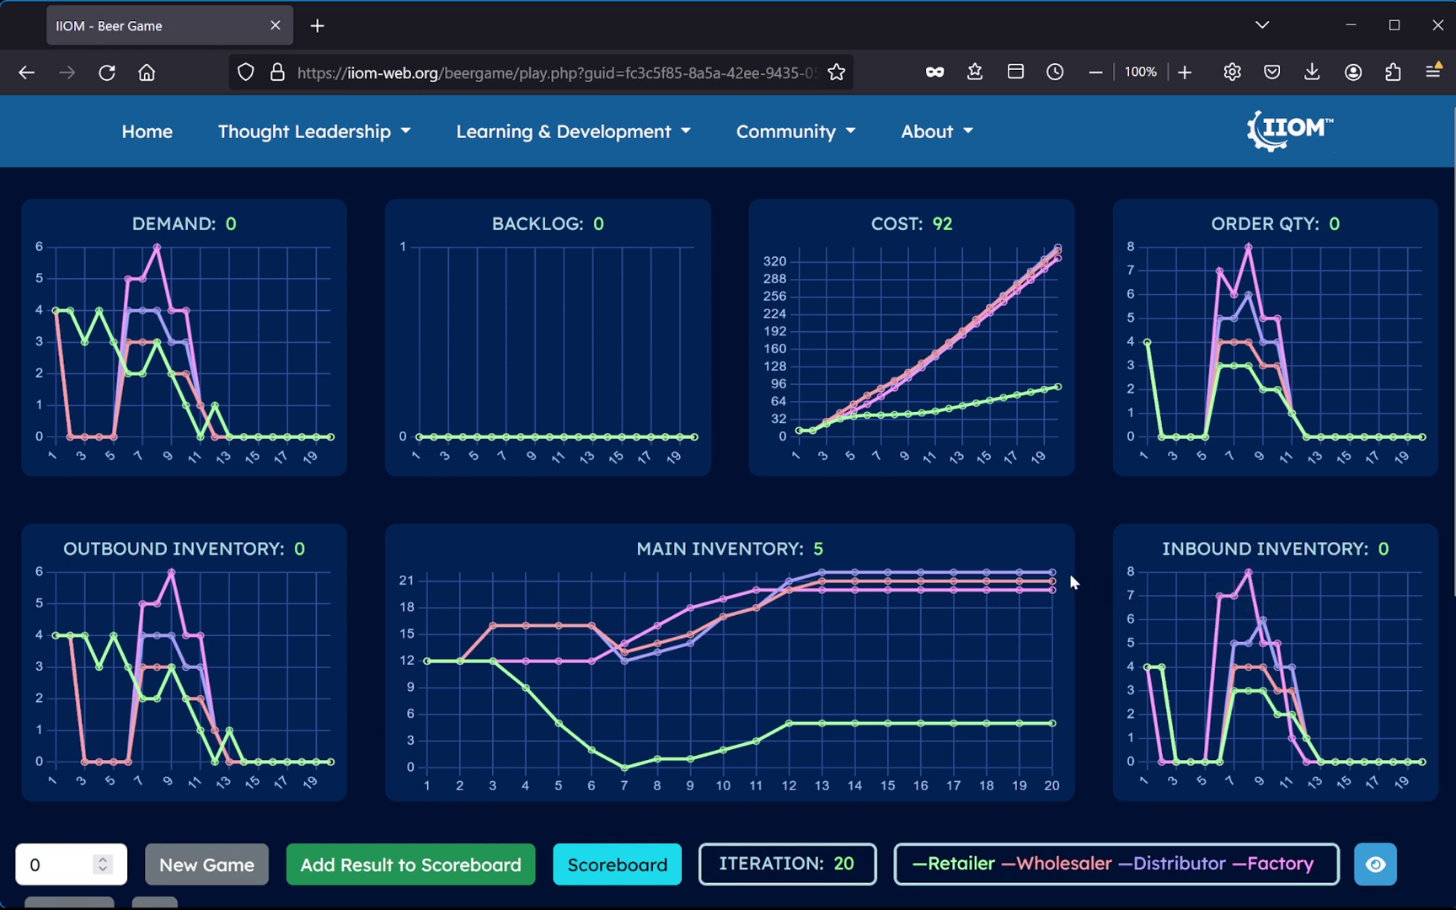
{"action": "mouse_move", "coordinate": [1022, 584]}
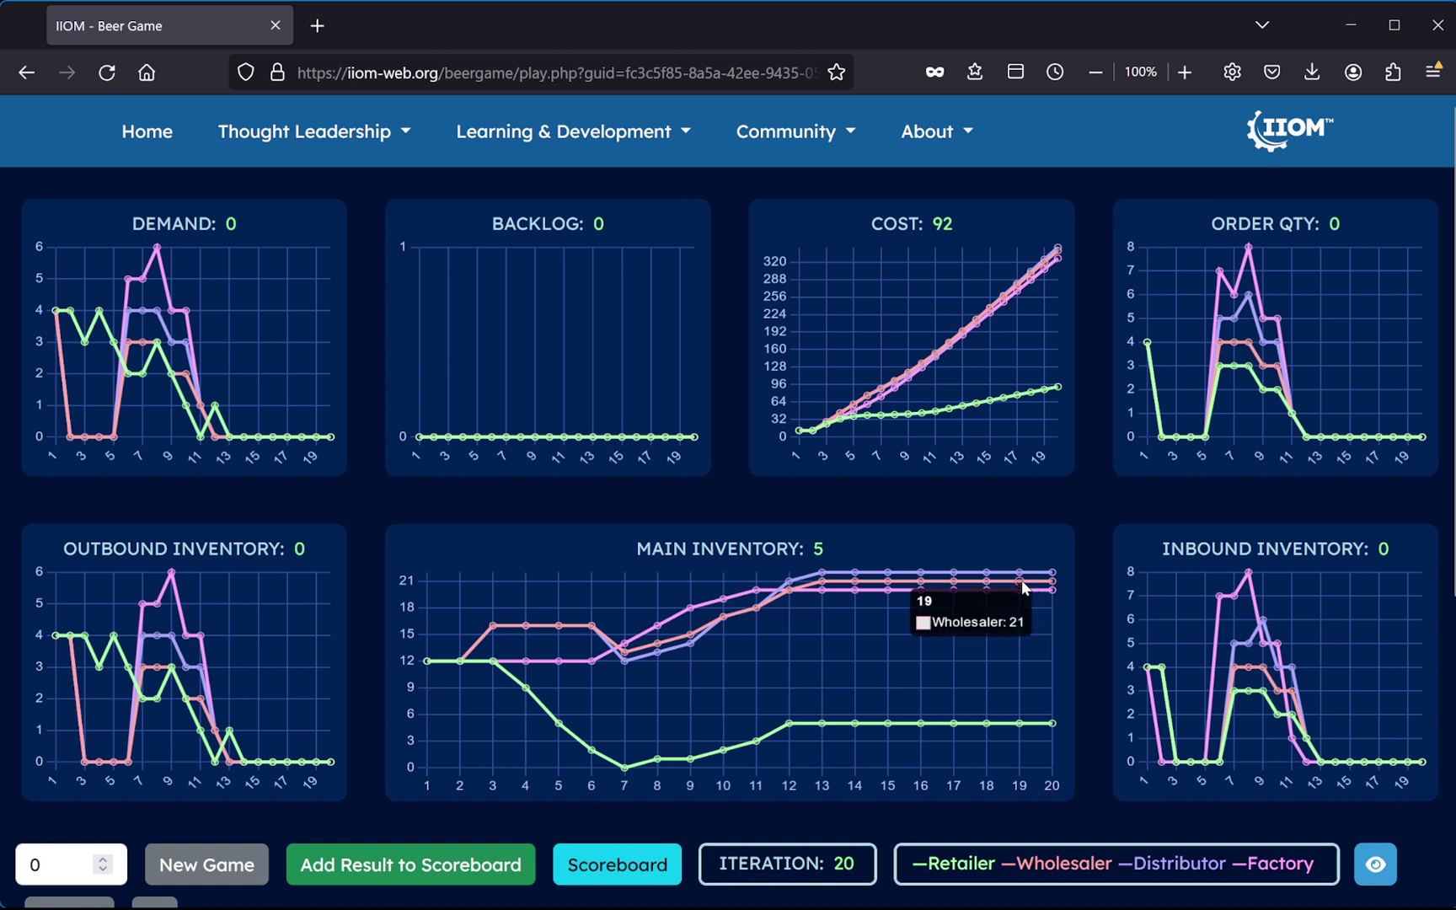
{"action": "mouse_move", "coordinate": [1236, 681]}
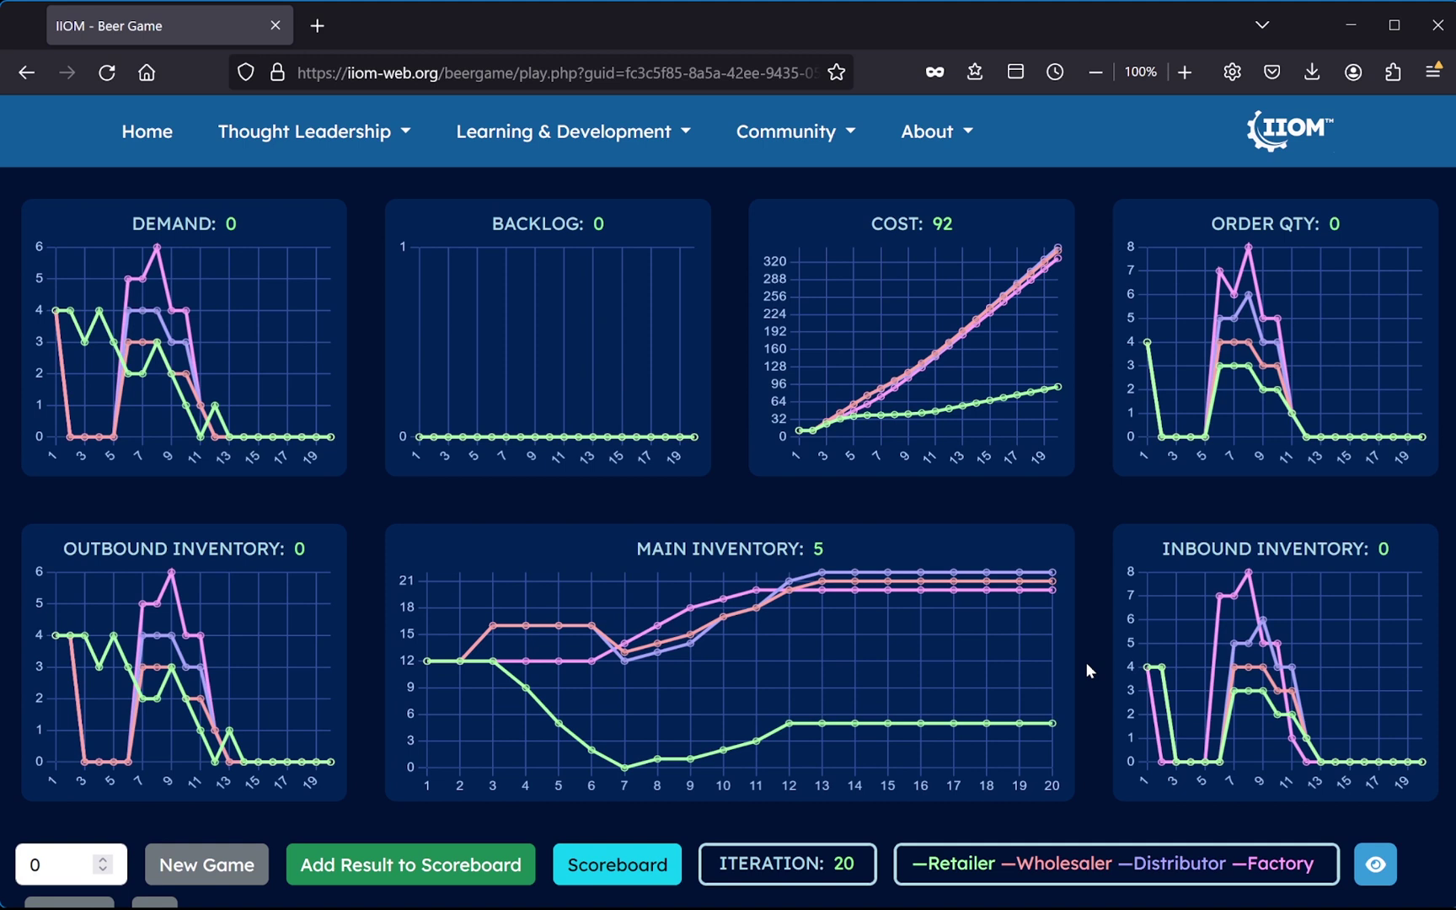
- Hide all roles except the Retailer on the charts, then submit the cost-92 result
{"action": "left_click", "coordinate": [1372, 872]}
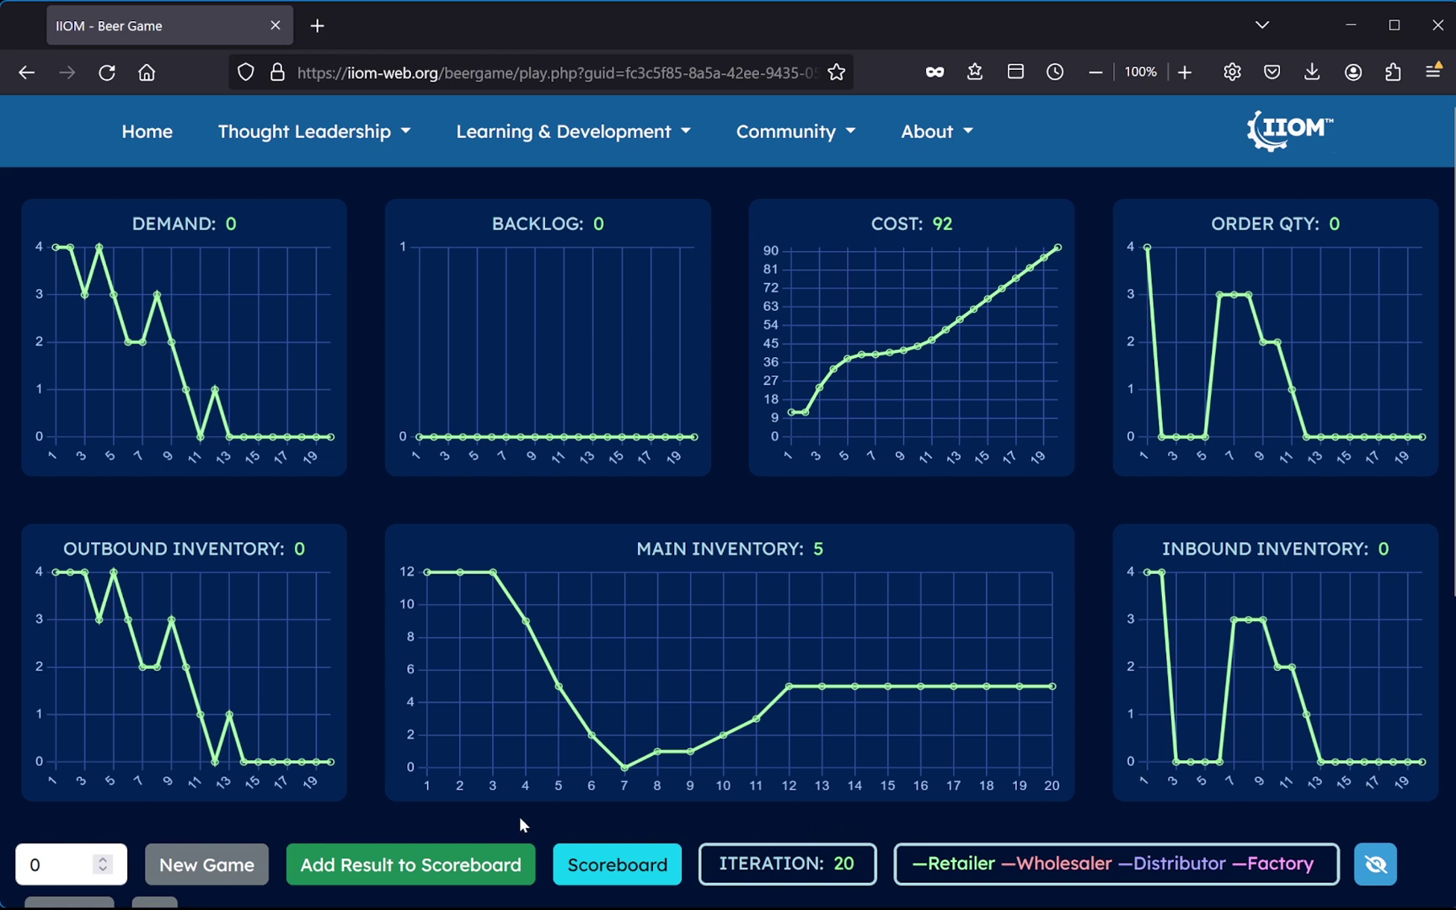
{"action": "left_click", "coordinate": [427, 871]}
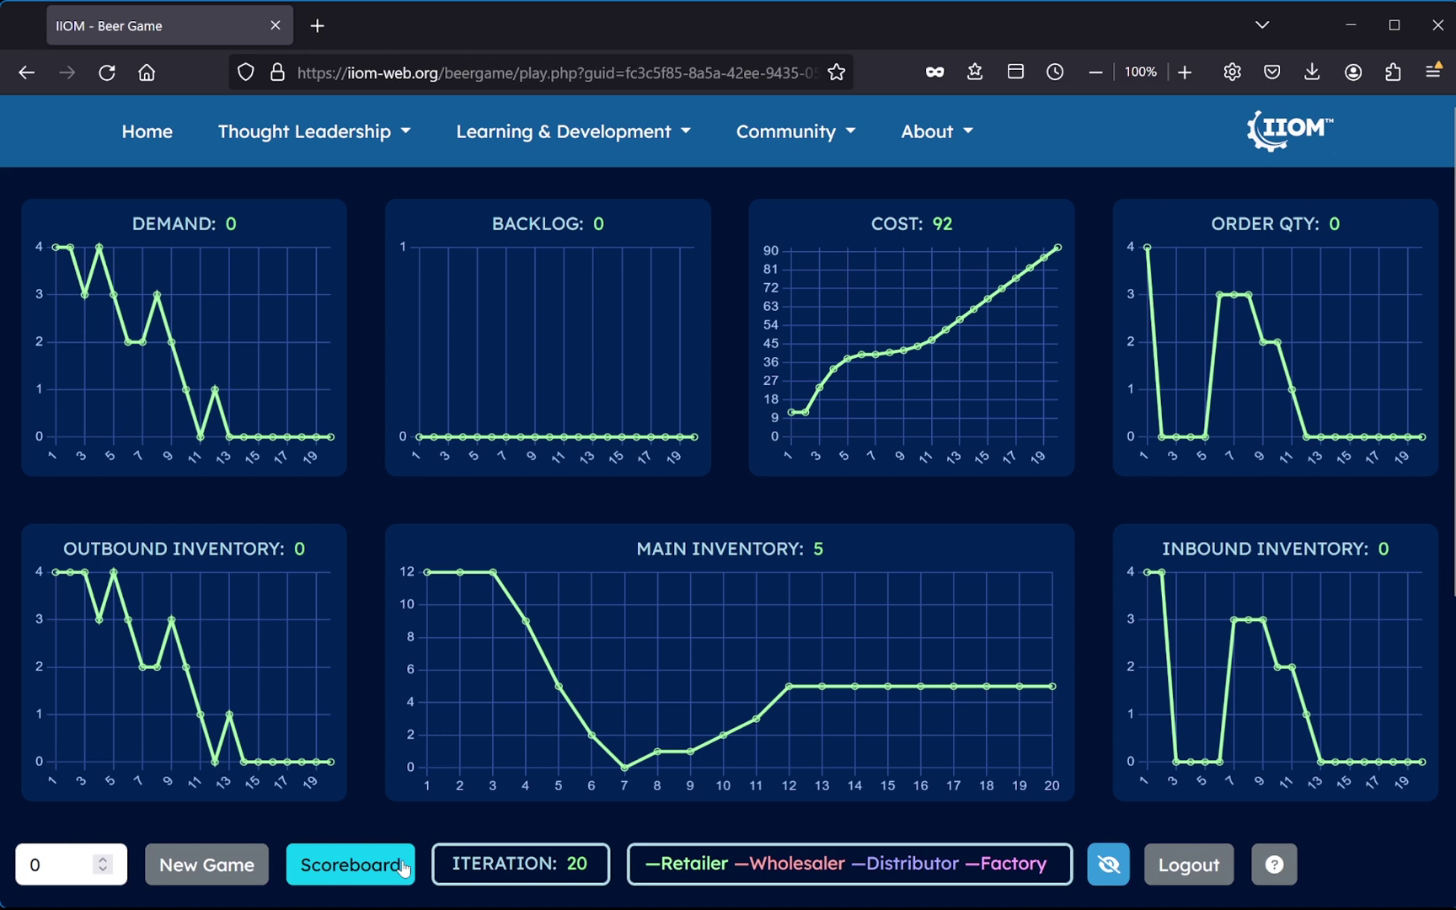
- Open the Scoreboard in a new tab and scroll down through the ranked results table
{"action": "left_click", "coordinate": [344, 871]}
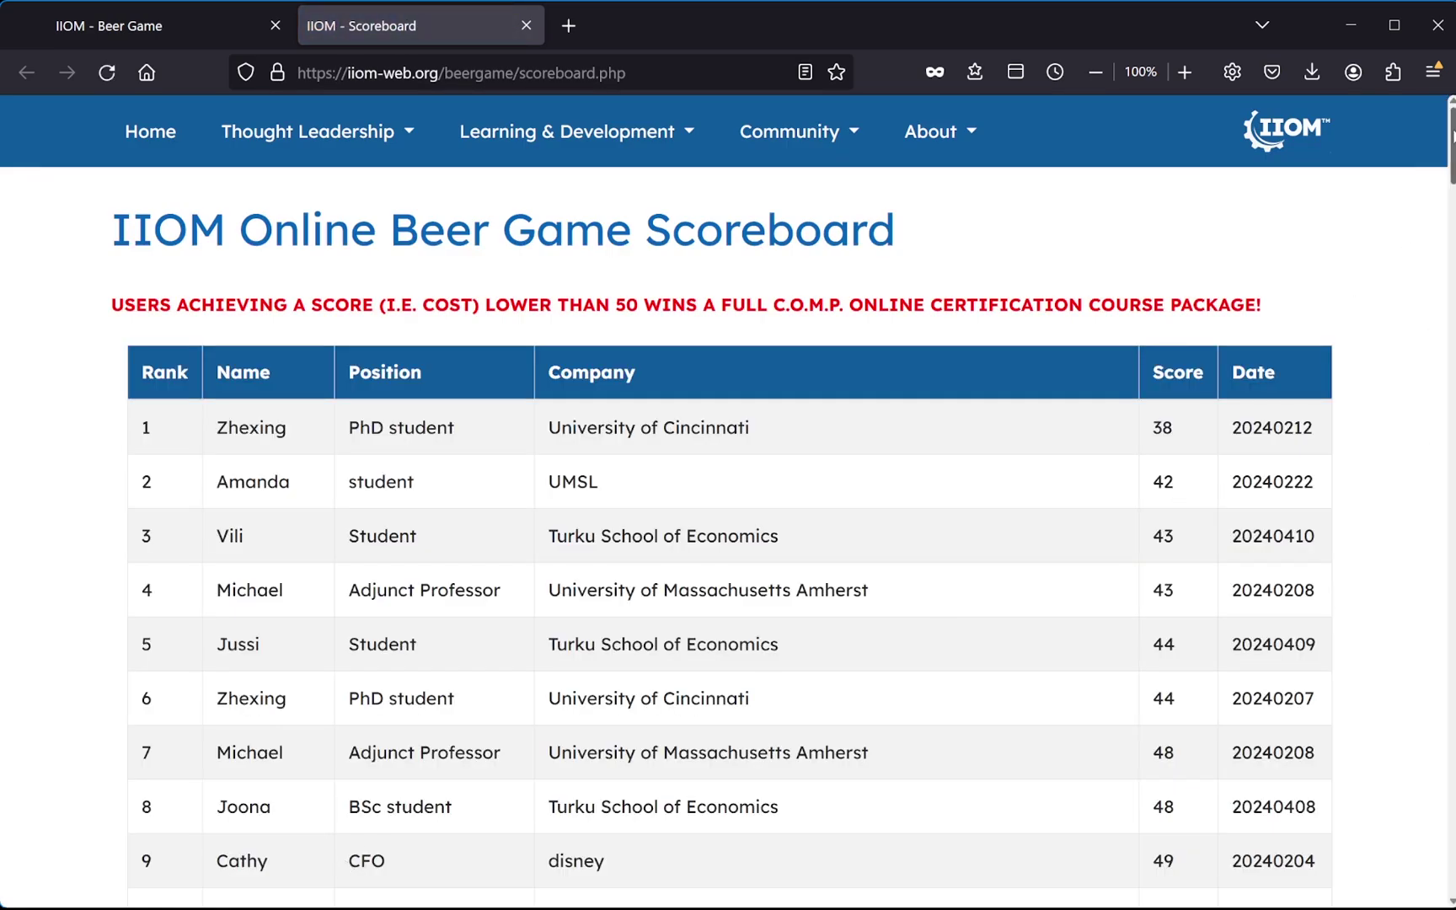
{"action": "scroll", "coordinate": [1451, 136], "scroll_direction": "down", "scroll_amount": 1}
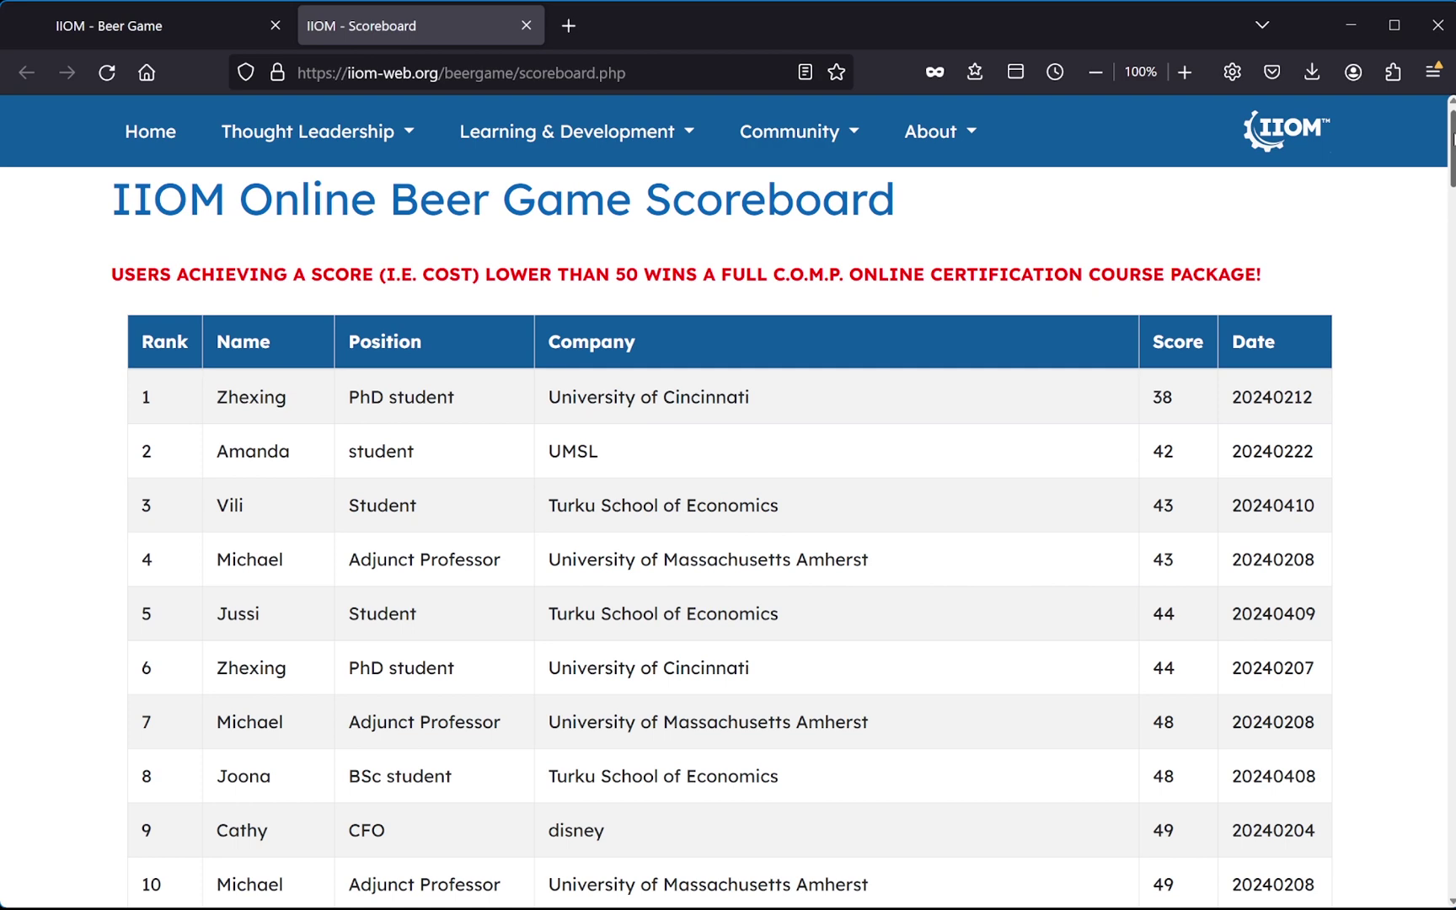
{"action": "scroll", "coordinate": [1451, 140], "scroll_direction": "down", "scroll_amount": 1}
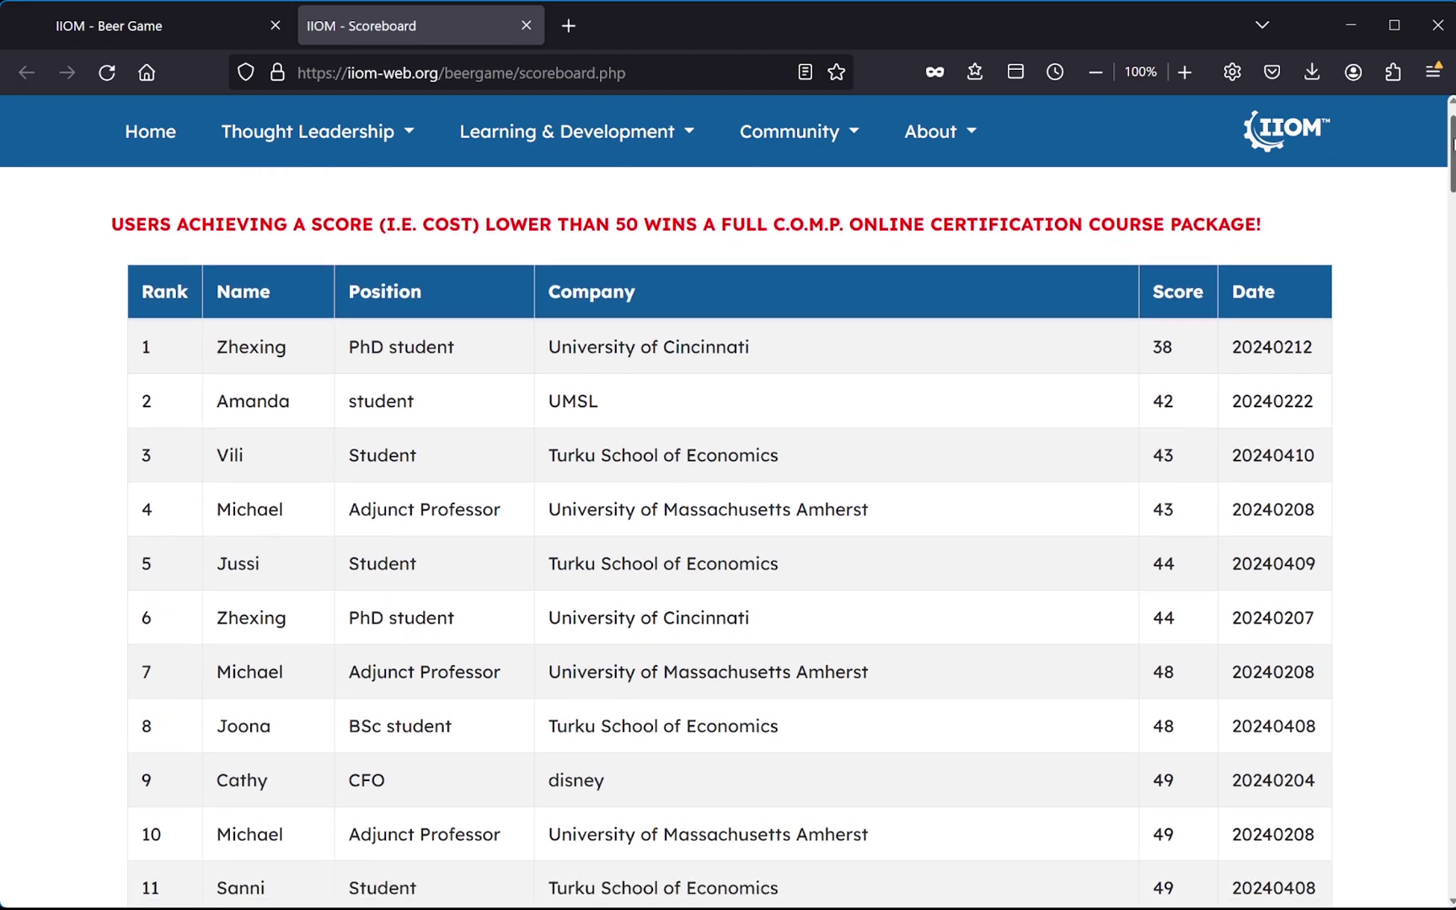
{"action": "scroll", "coordinate": [1451, 141], "scroll_direction": "down", "scroll_amount": 5}
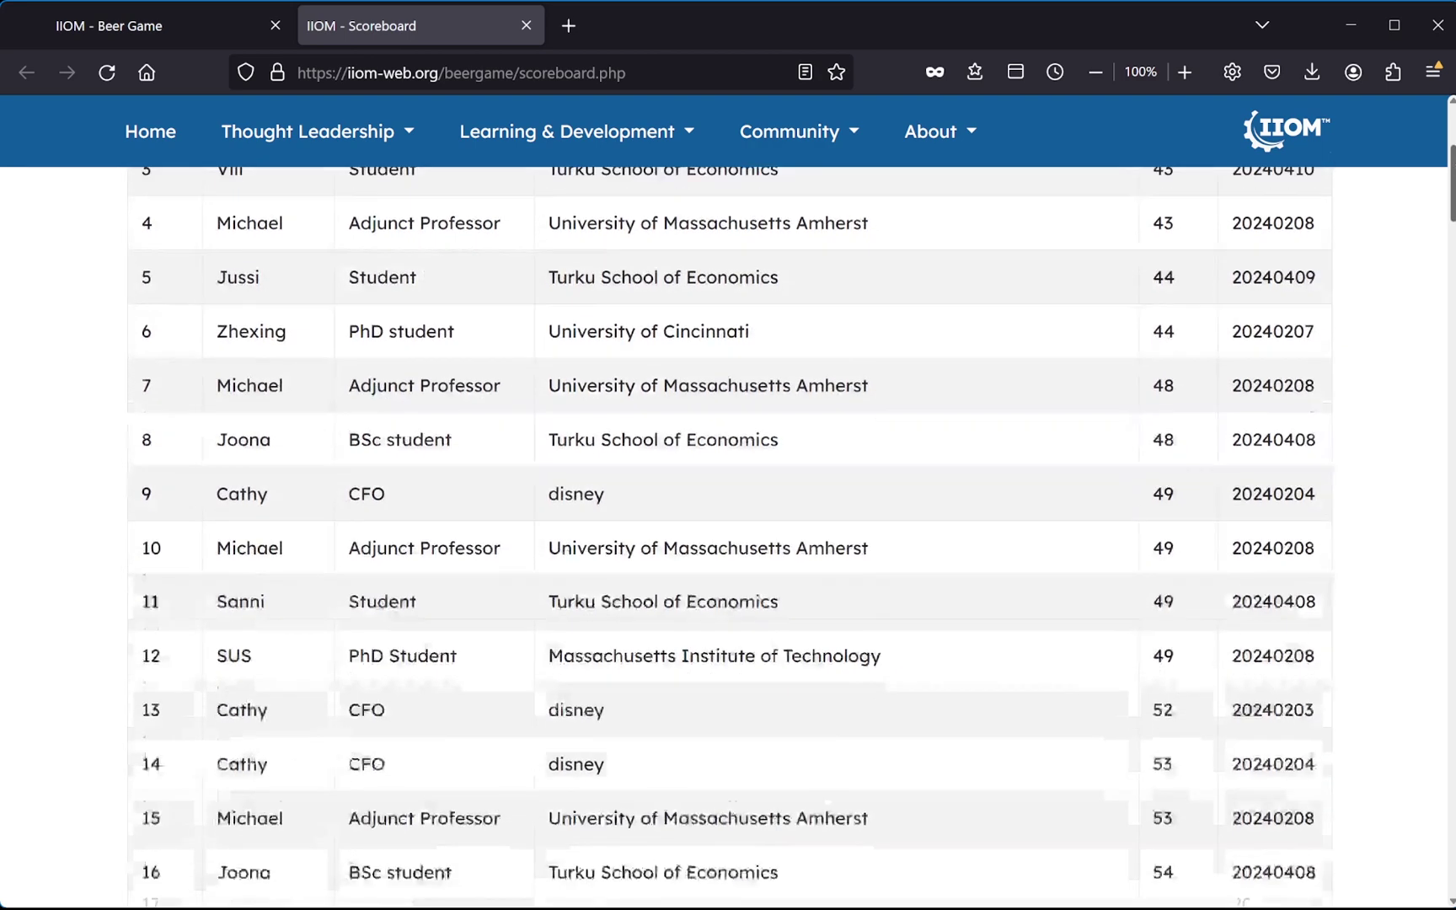
{"action": "scroll", "coordinate": [1451, 210], "scroll_direction": "down", "scroll_amount": 2}
{"action": "scroll", "coordinate": [1452, 238], "scroll_direction": "down", "scroll_amount": 9}
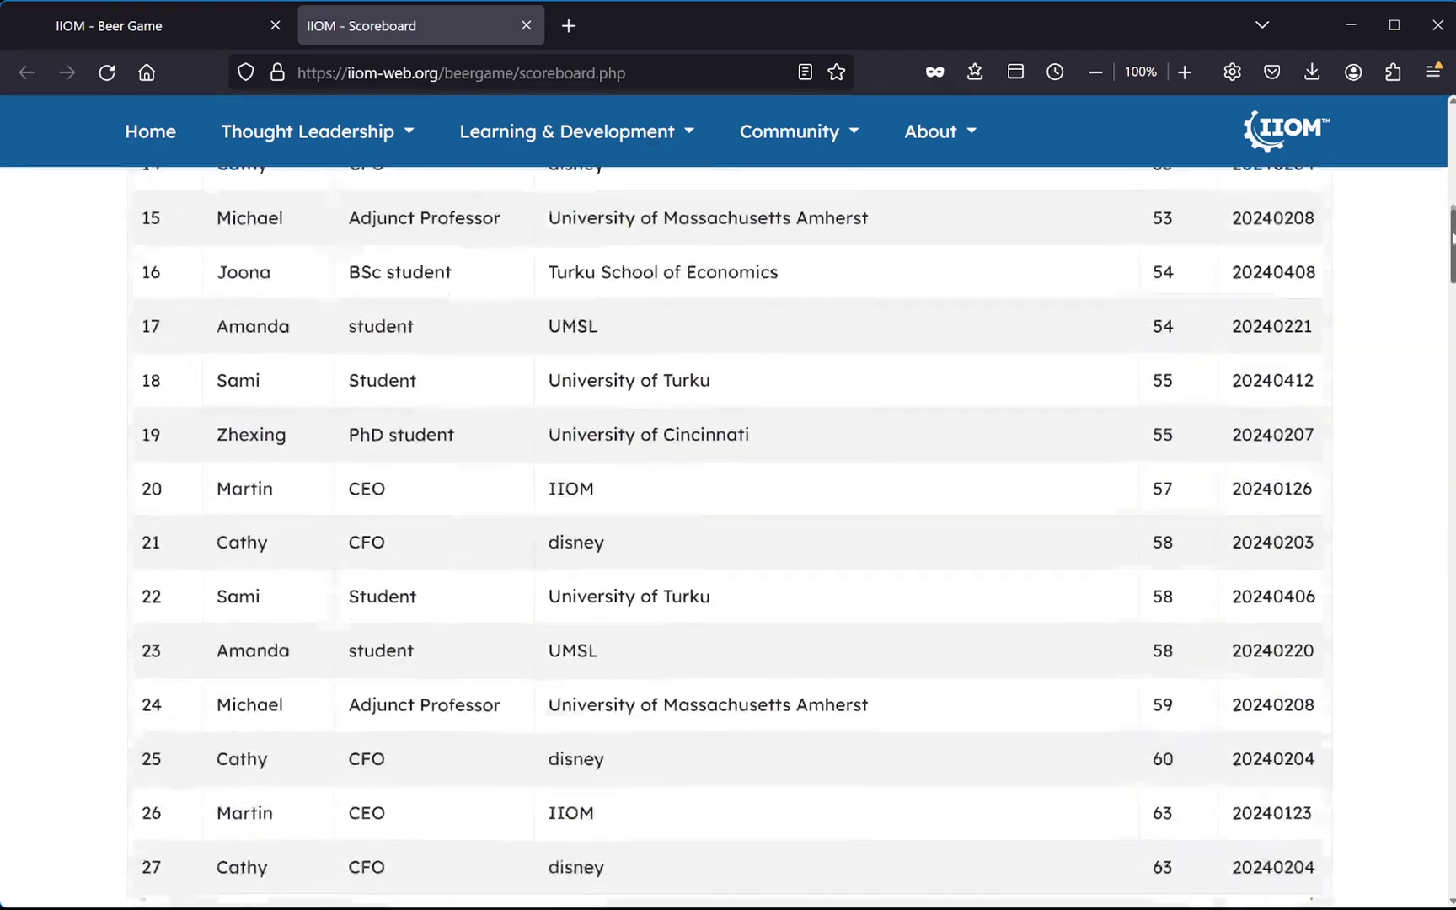
- Scroll to row 44 and highlight the IIOM entry with cost 92 dated 20240530
{"action": "left_click_drag", "start_coordinate": [1452, 237], "coordinate": [1451, 351]}
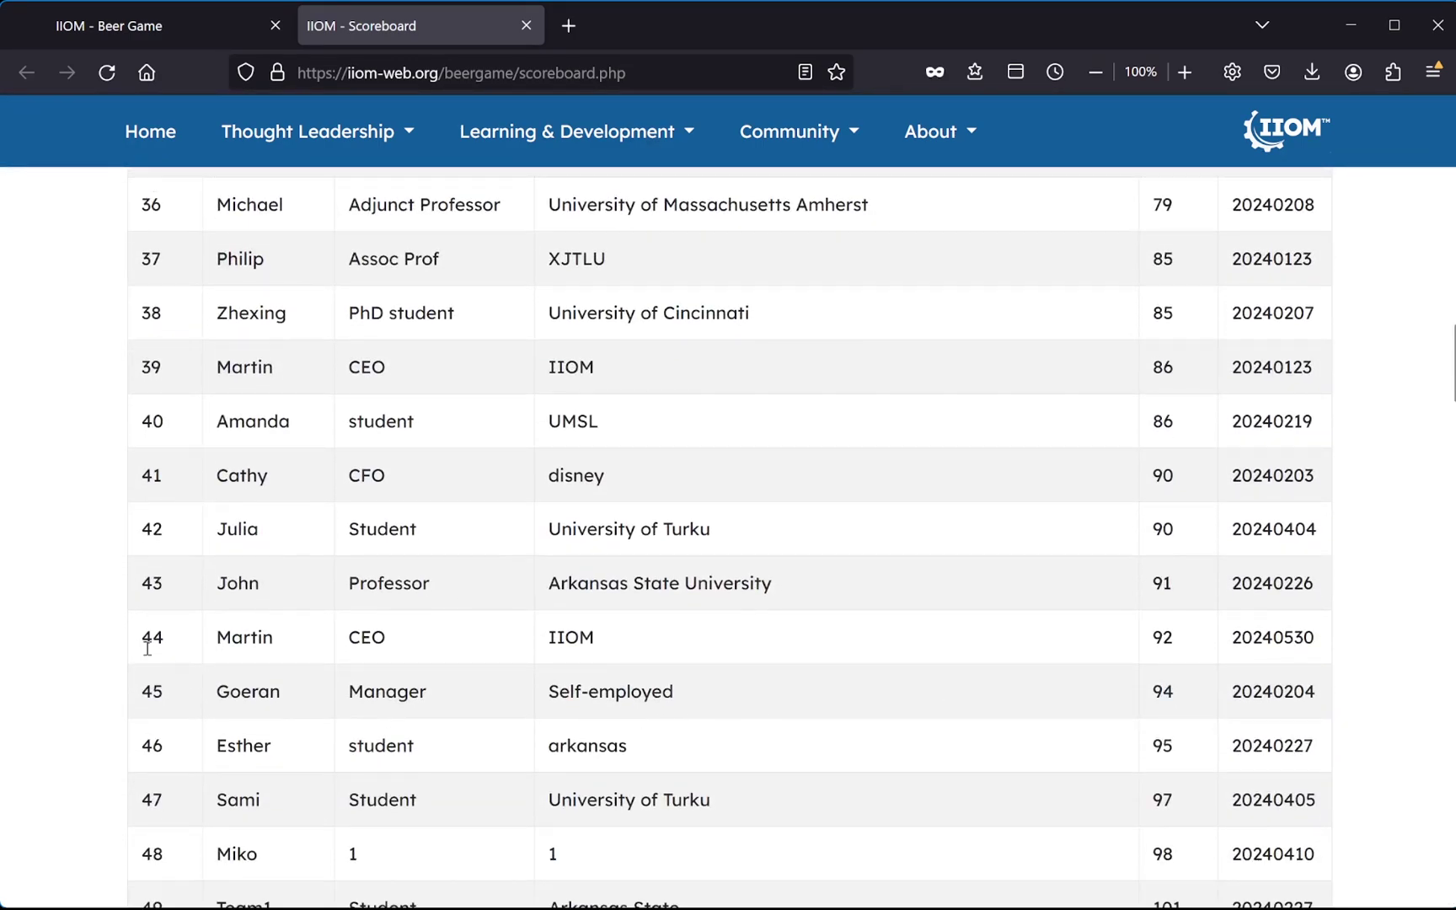
{"action": "left_click_drag", "start_coordinate": [142, 642], "coordinate": [1328, 640]}
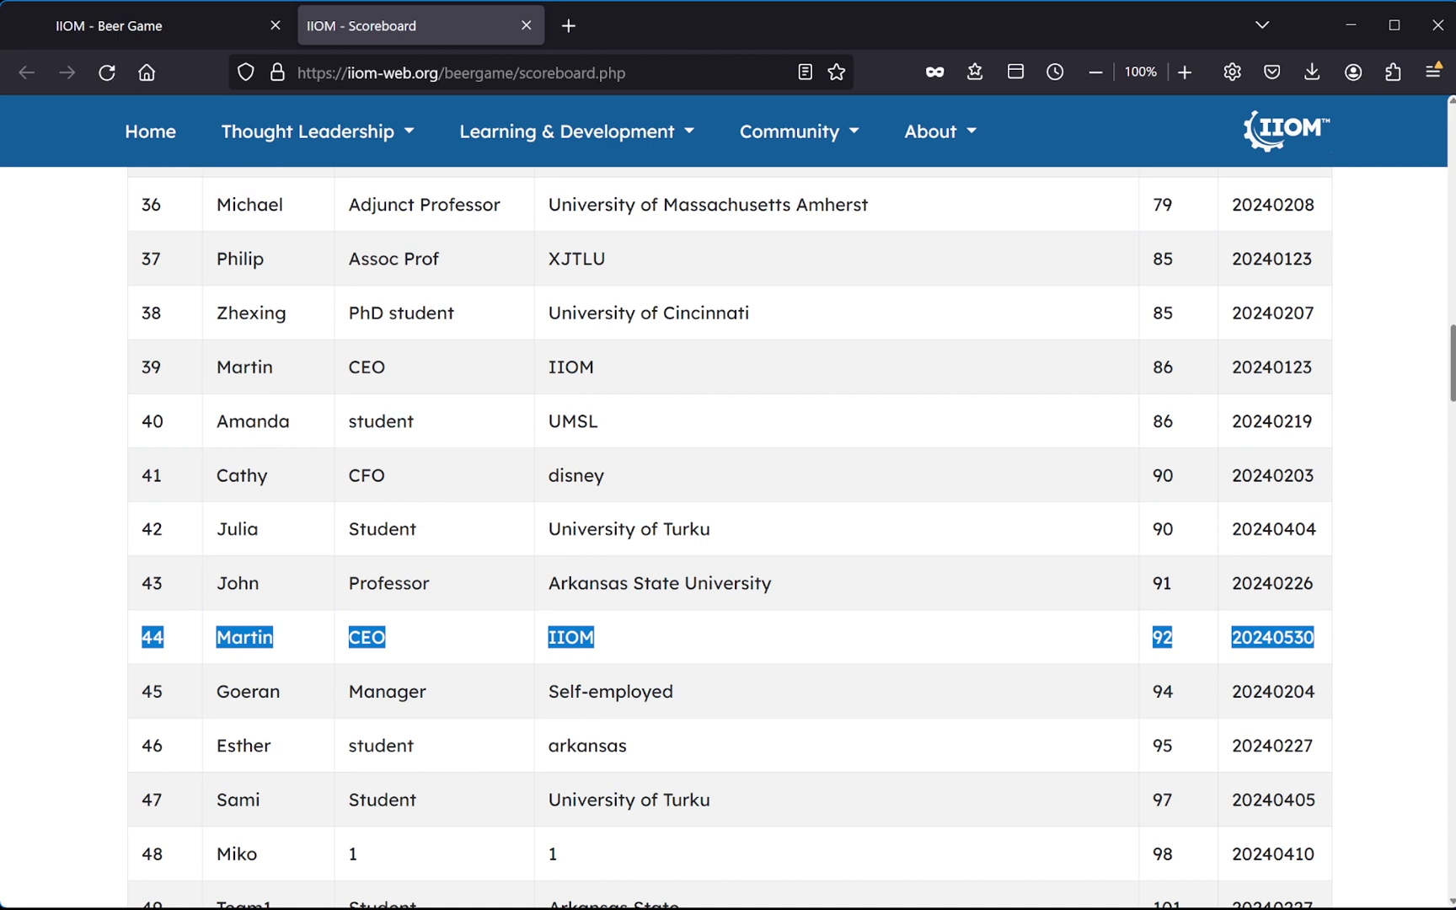